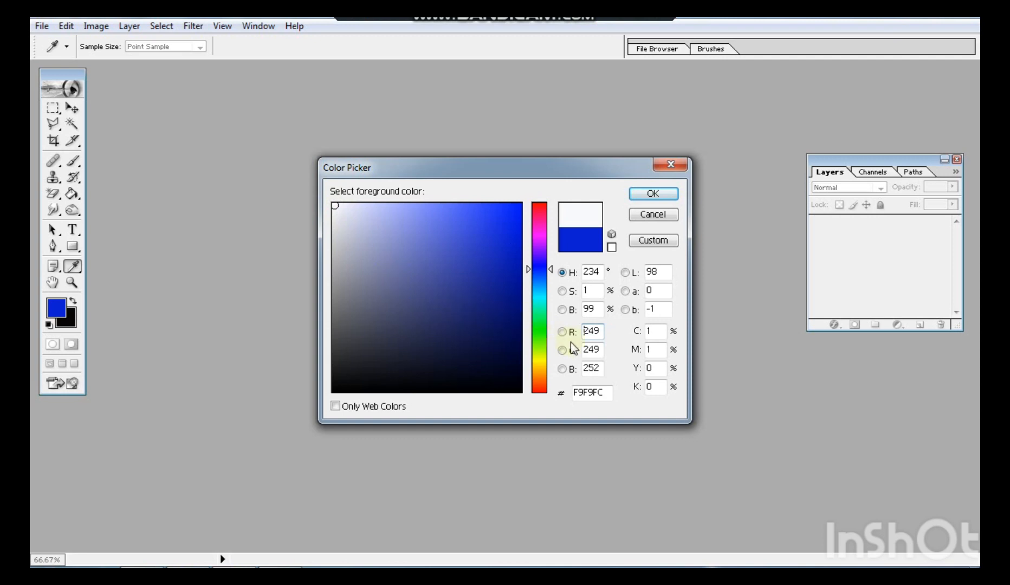
Set the foreground color to white with RGB values 255, 255, 255 and activate the Move tool
{"action": "type", "text": "255"}
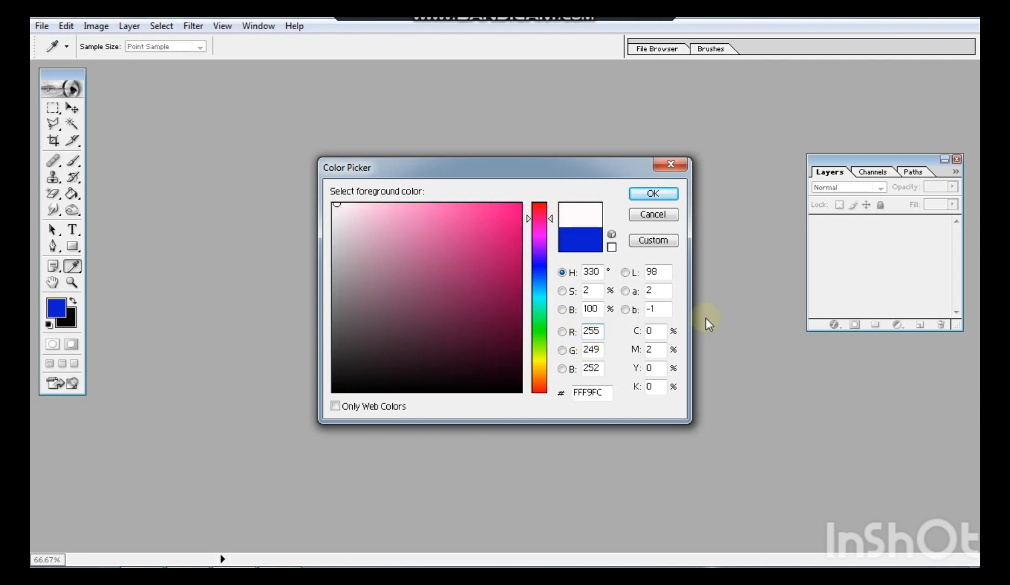
{"action": "key", "text": "Tab"}
{"action": "type", "text": "255"}
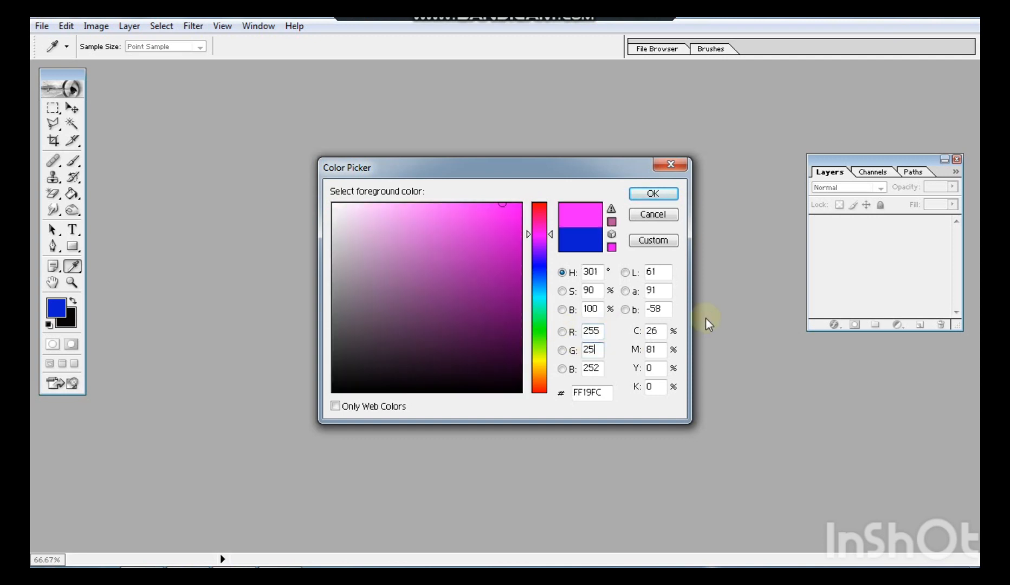
{"action": "key", "text": "Tab"}
{"action": "type", "text": "255"}
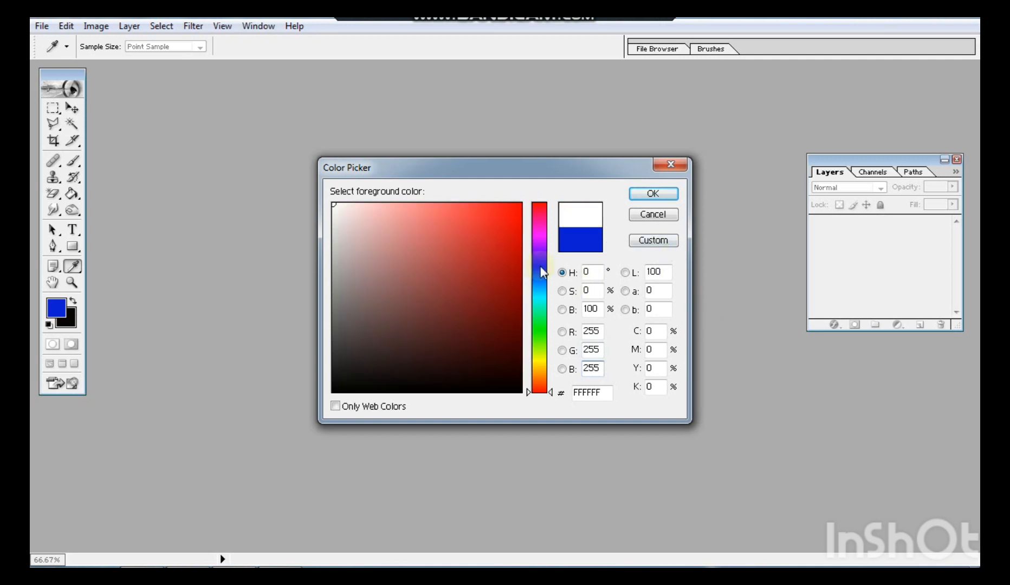
{"action": "left_click", "coordinate": [647, 196]}
{"action": "key", "text": "v"}
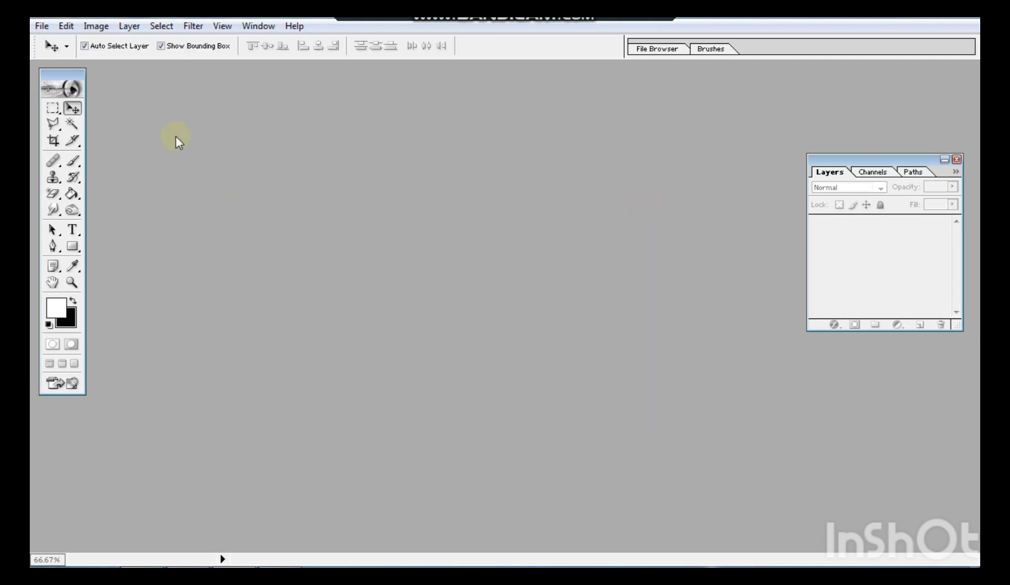
Set the background color to pure black with RGB values 0, 0, 0
{"action": "left_click", "coordinate": [75, 326]}
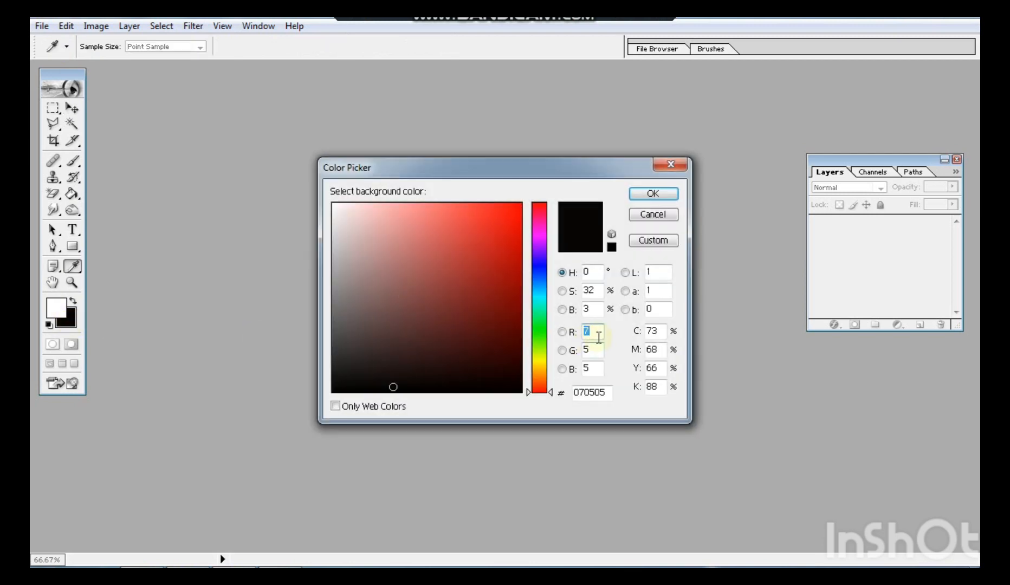
{"action": "type", "text": "0"}
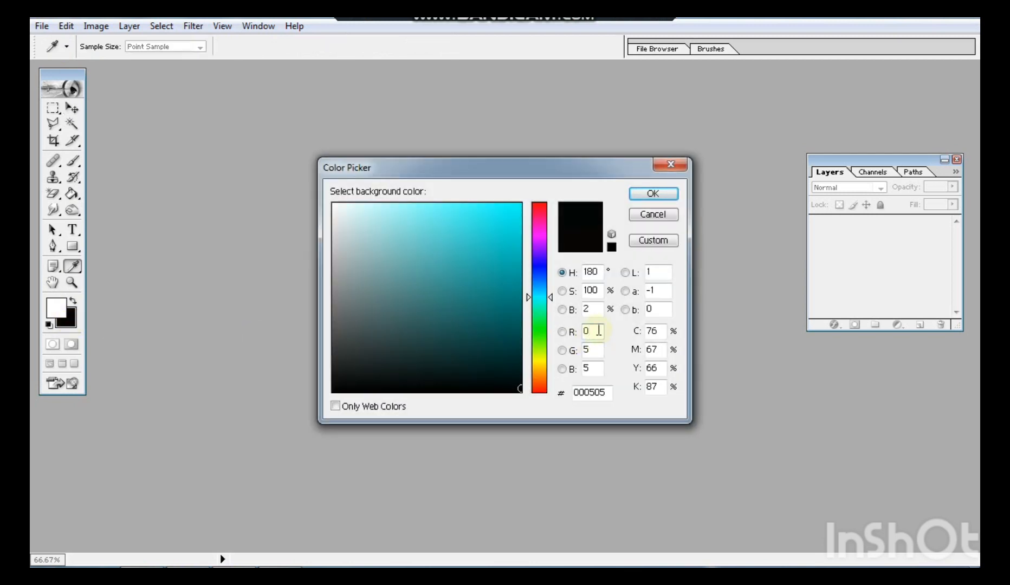
{"action": "type", "text": "0"}
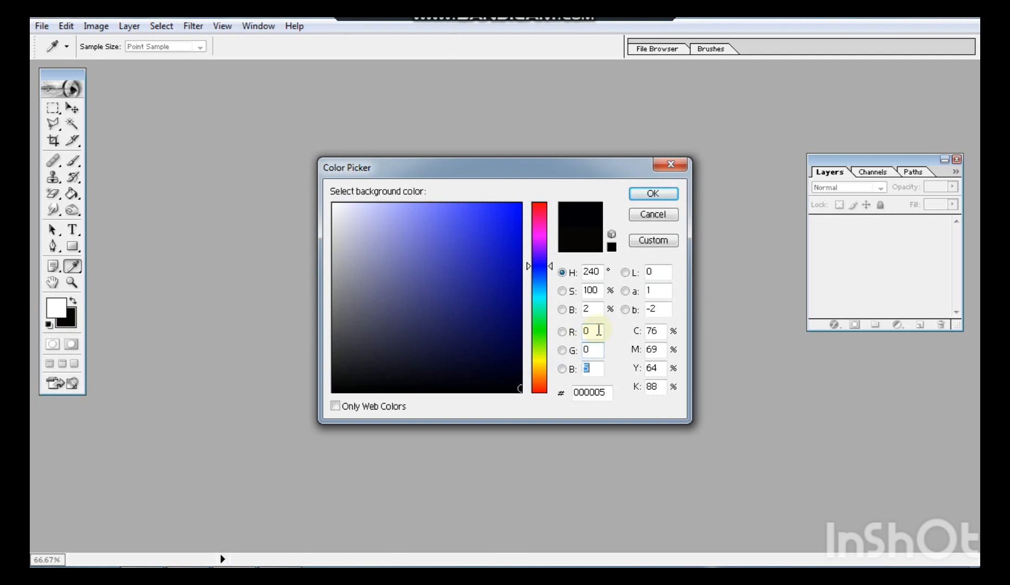
{"action": "type", "text": "0"}
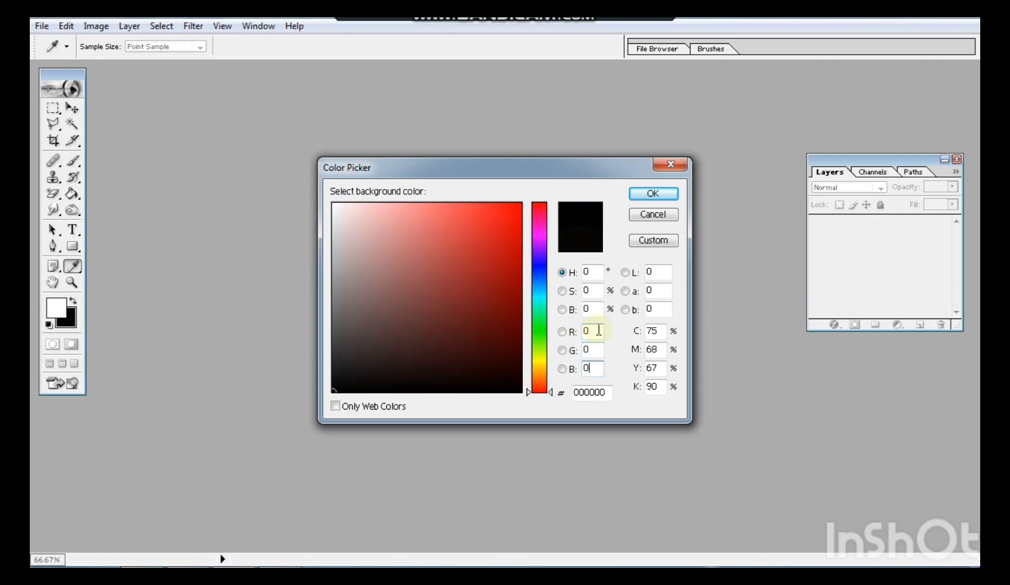
{"action": "left_click", "coordinate": [646, 194]}
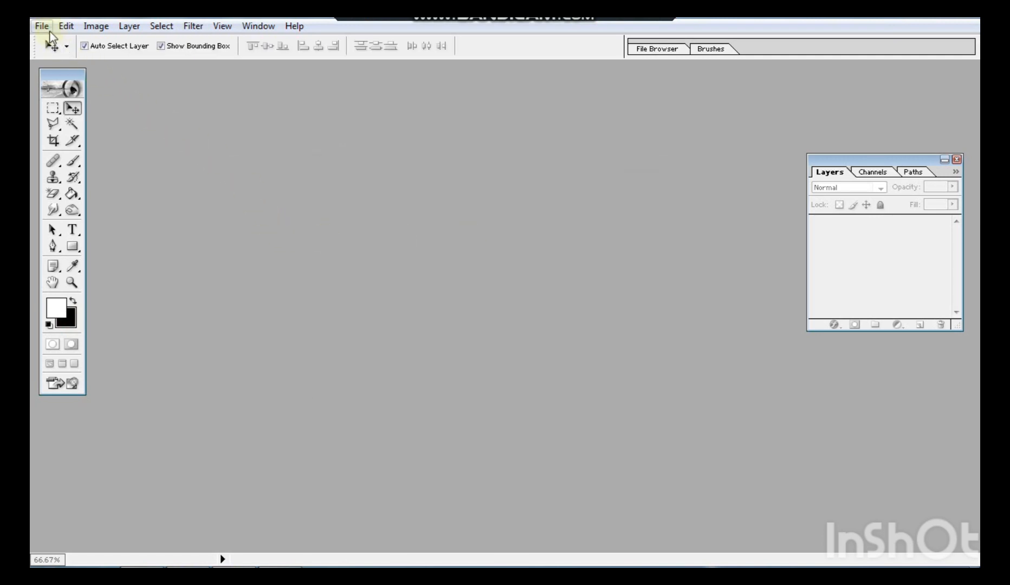
Create a 1024 x 768 pixel RGB document at 200 pixels/inch filled with the background color, and center its window in the workspace
{"action": "left_click", "coordinate": [42, 27]}
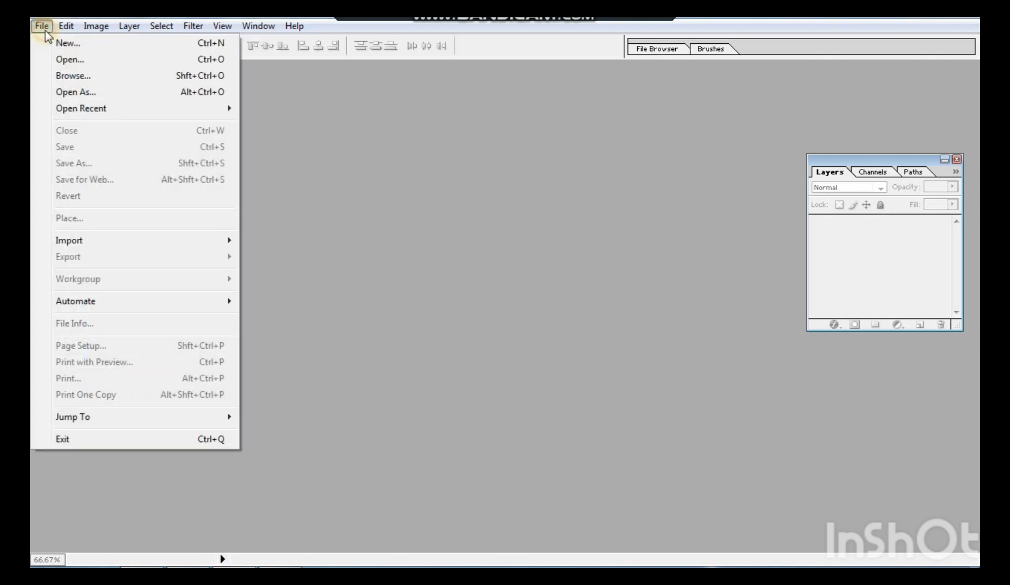
{"action": "left_click", "coordinate": [80, 47]}
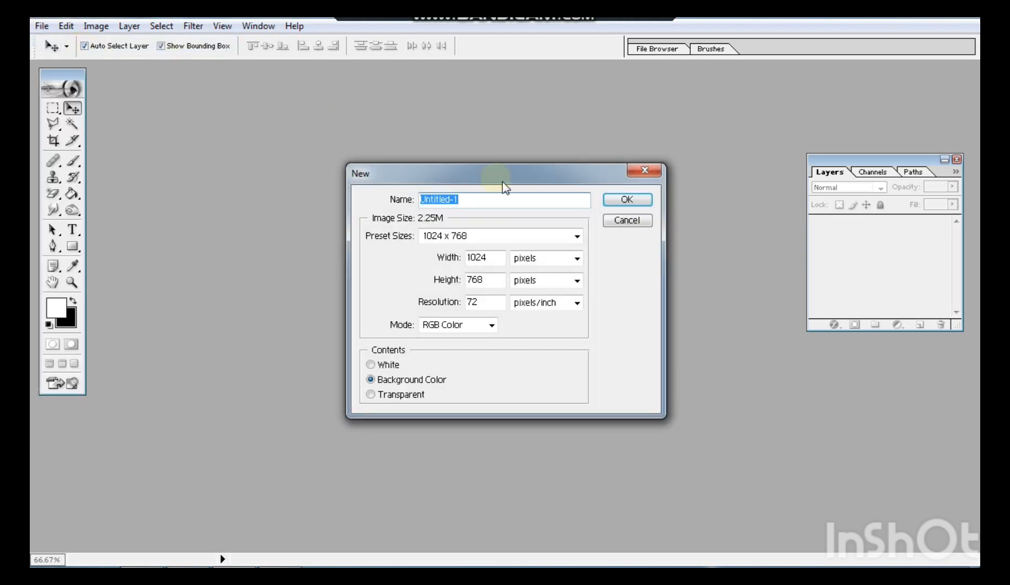
{"action": "double_click", "coordinate": [486, 302]}
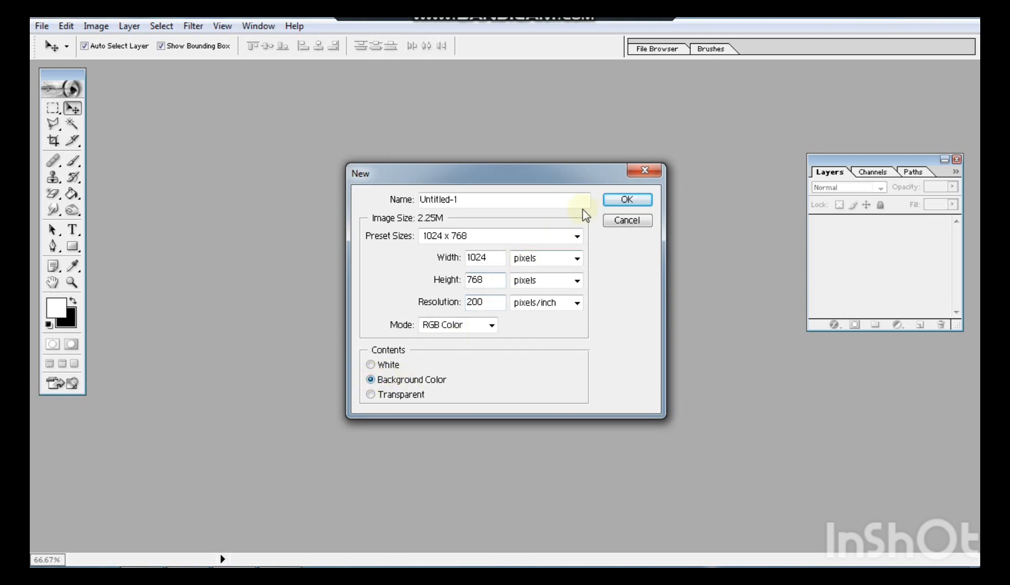
{"action": "left_click", "coordinate": [618, 203]}
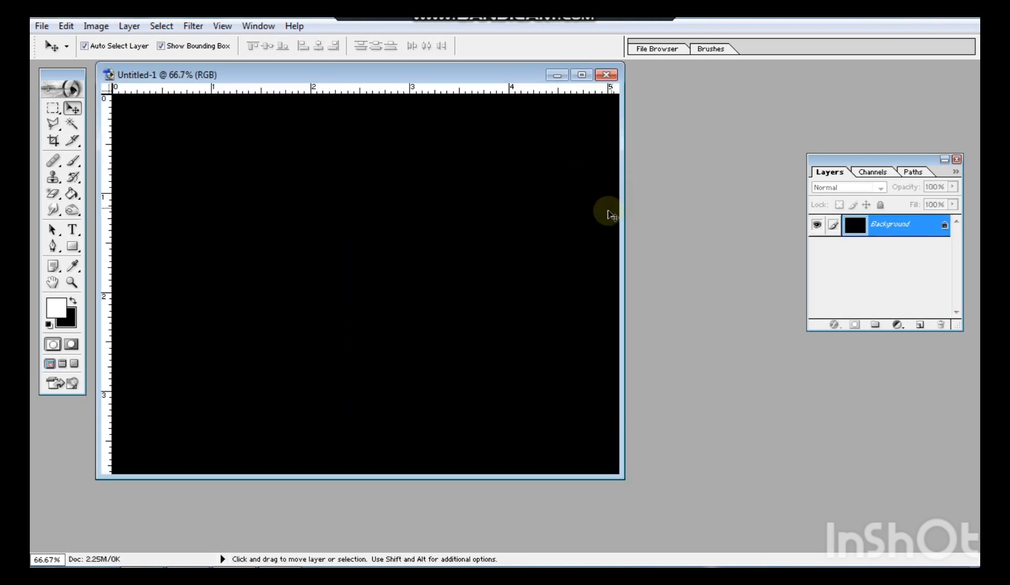
{"action": "left_click_drag", "start_coordinate": [280, 78], "coordinate": [427, 104]}
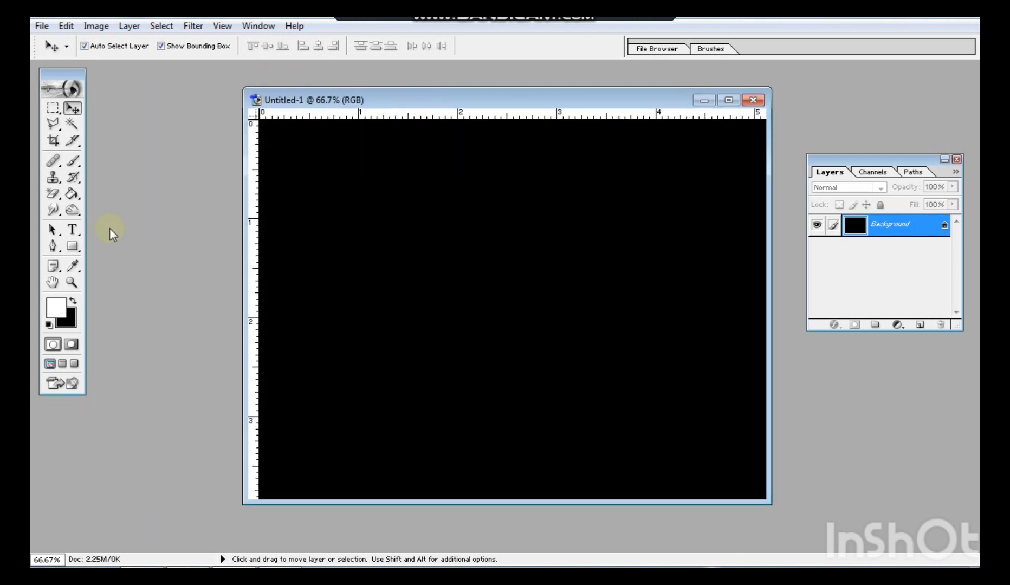
Add the text "FIRE" in white 96.92 pt Arial Narrow on the black canvas
{"action": "left_click", "coordinate": [78, 229]}
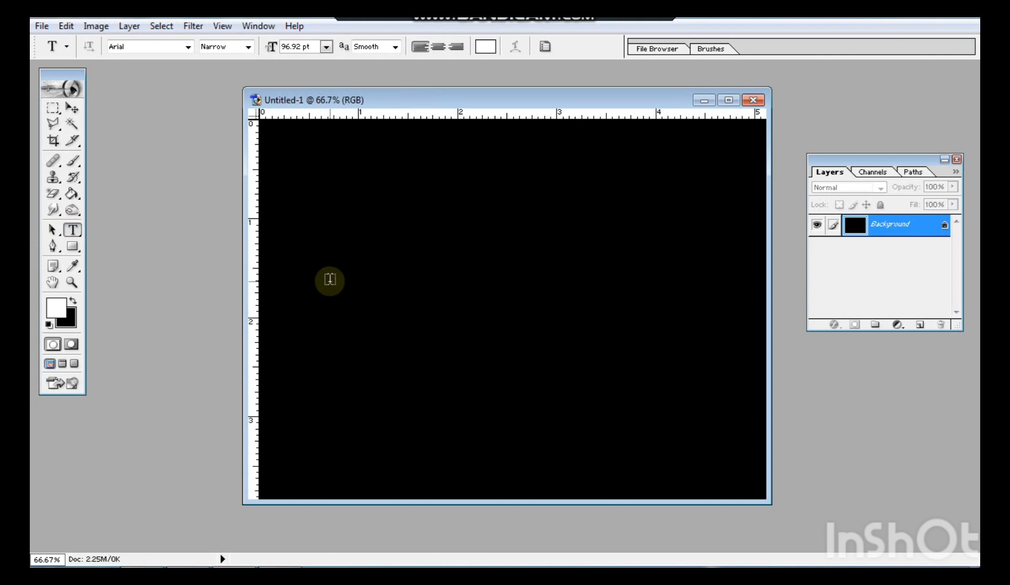
{"action": "left_click", "coordinate": [330, 290]}
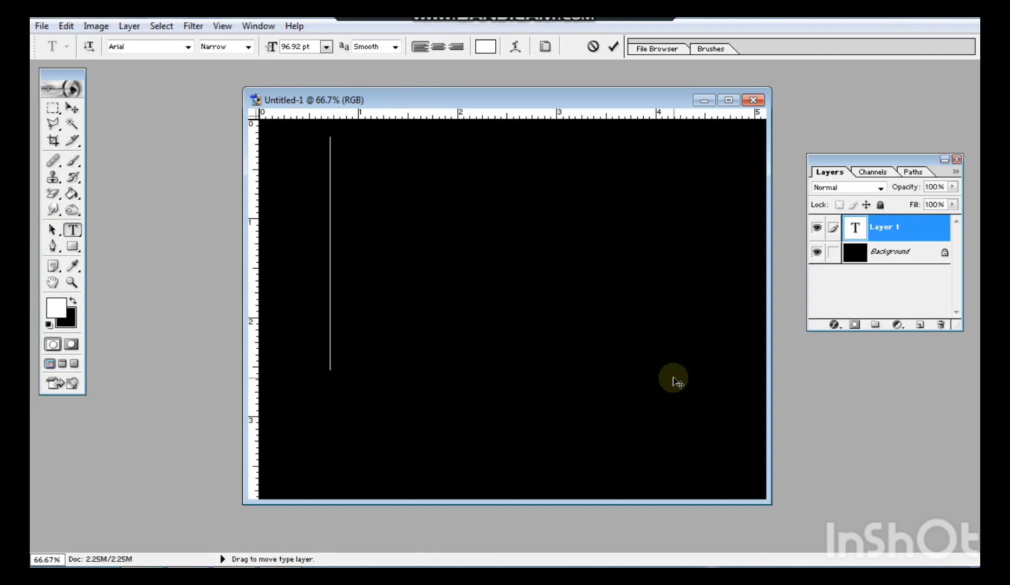
{"action": "type", "text": "FIR"}
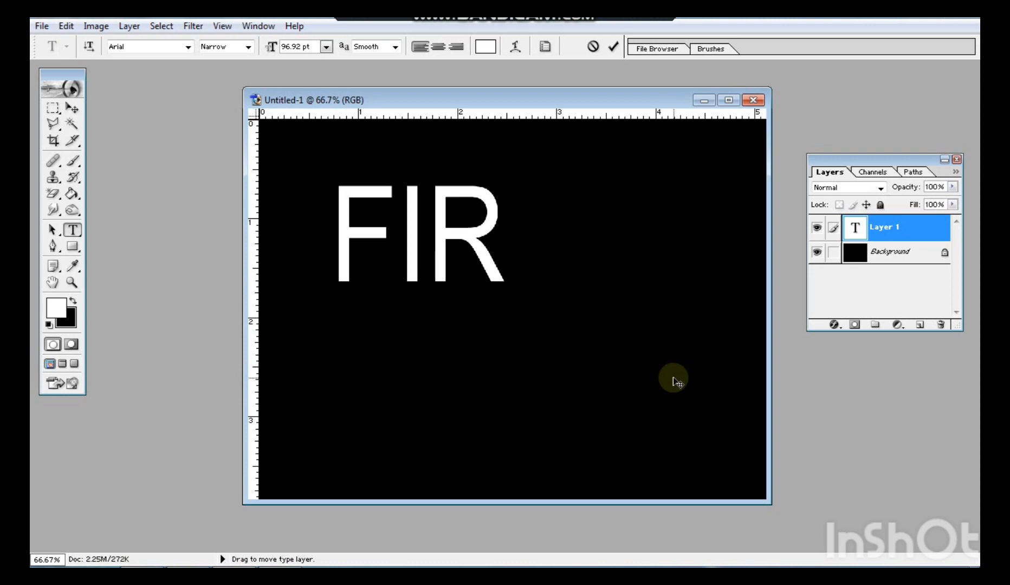
{"action": "type", "text": "E"}
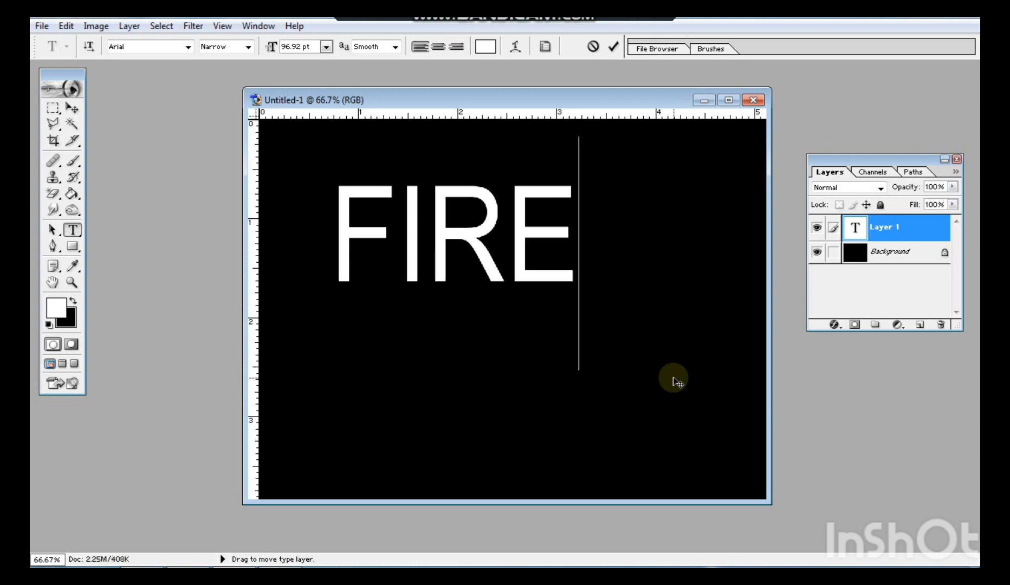
Enlarge the FIRE text to about 176% width and 165% height, placing it across the middle of the canvas
{"action": "left_click", "coordinate": [81, 111]}
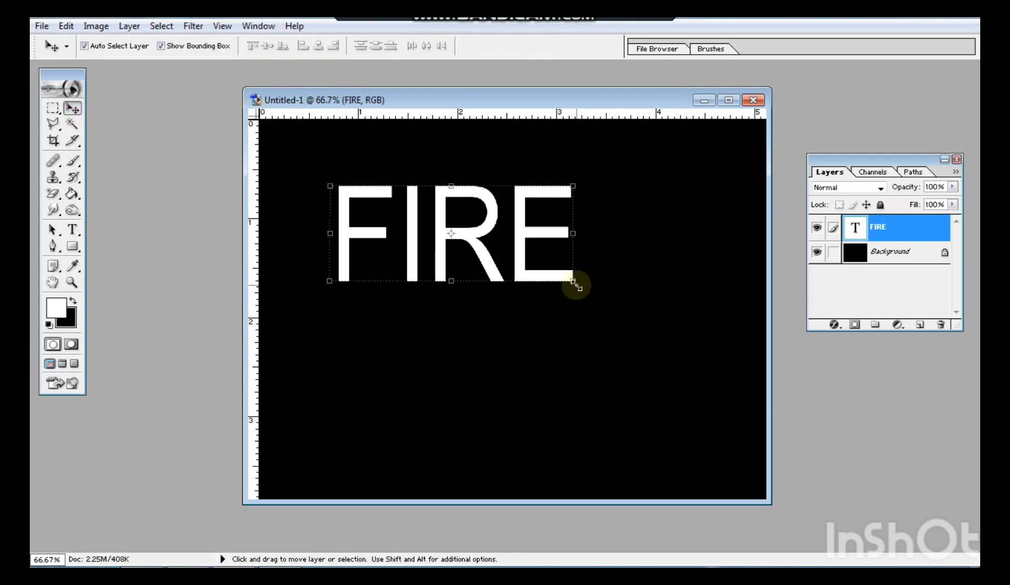
{"action": "left_click_drag", "start_coordinate": [574, 281], "coordinate": [692, 367]}
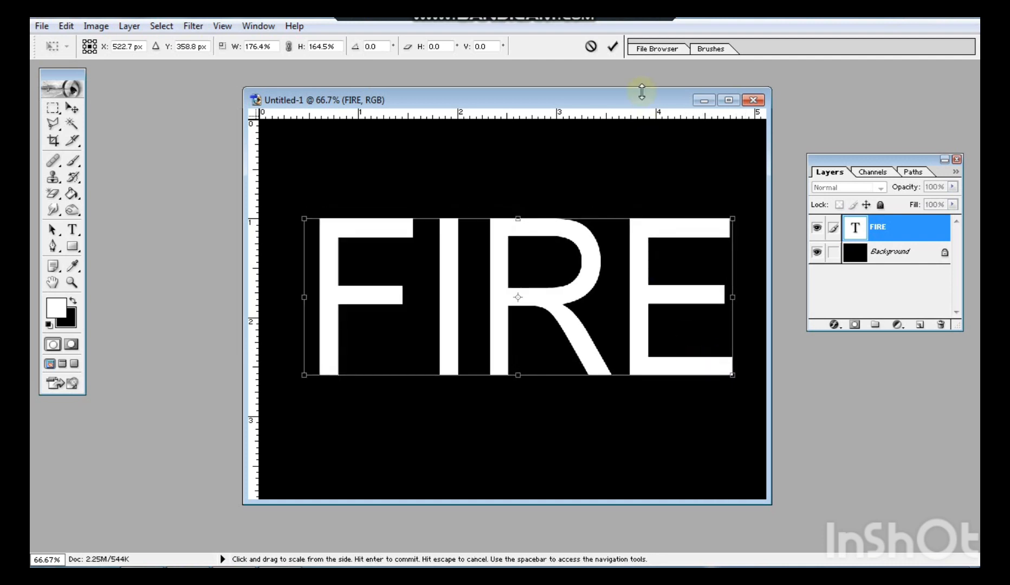
{"action": "left_click", "coordinate": [612, 47]}
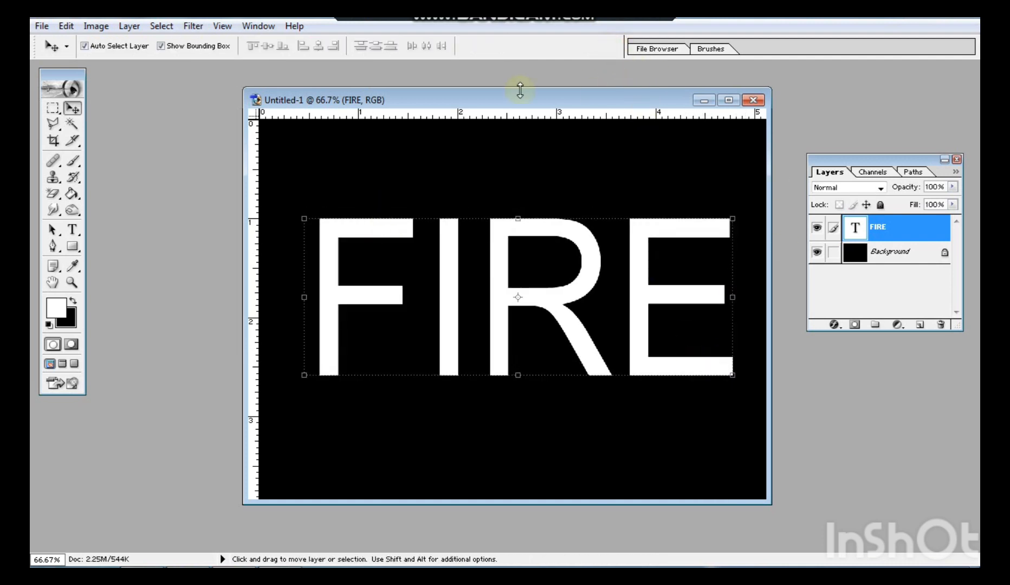
Rotate the canvas 90° clockwise and maximize the document window
{"action": "left_click", "coordinate": [84, 27]}
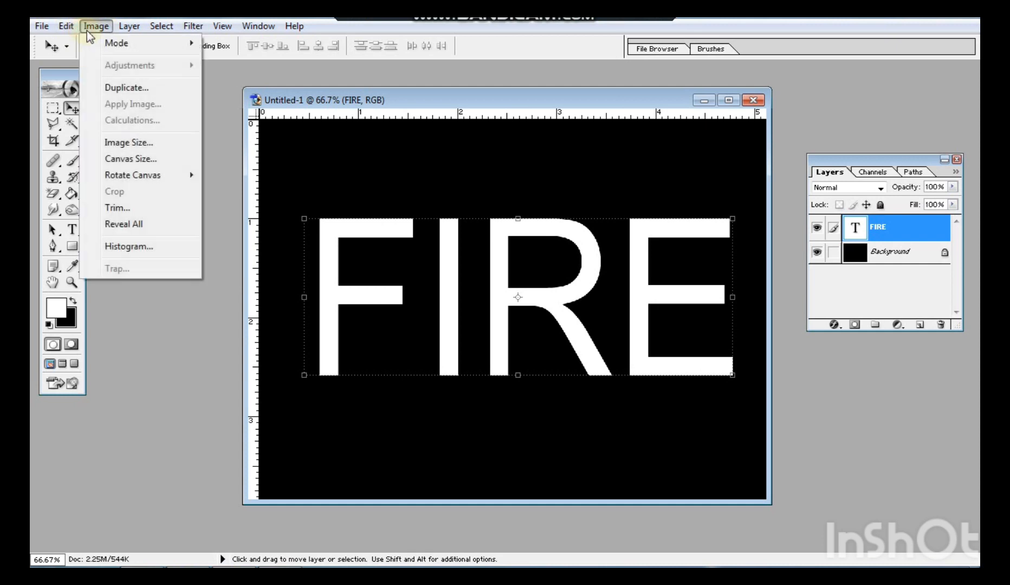
{"action": "mouse_move", "coordinate": [150, 175]}
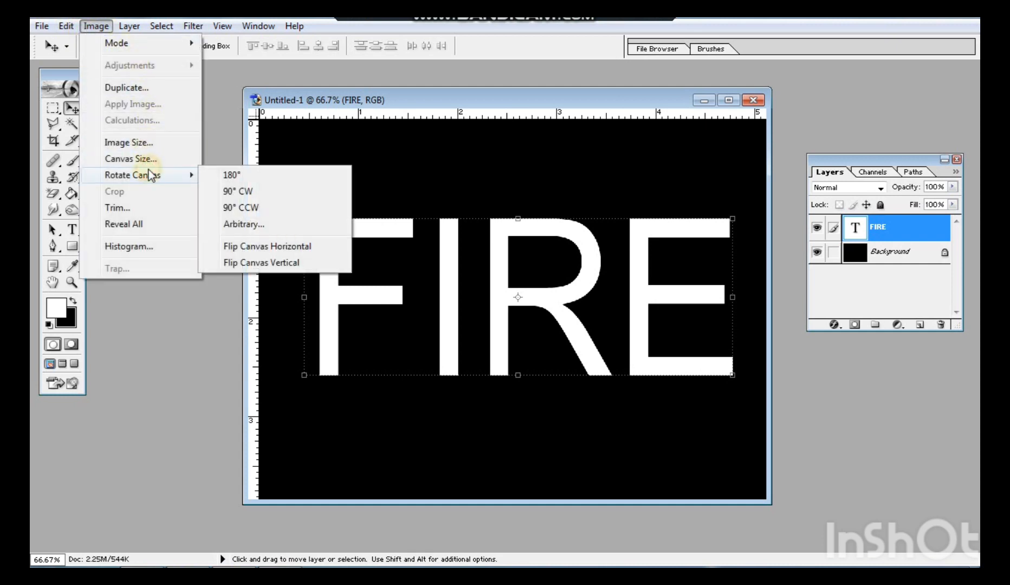
{"action": "left_click", "coordinate": [253, 191]}
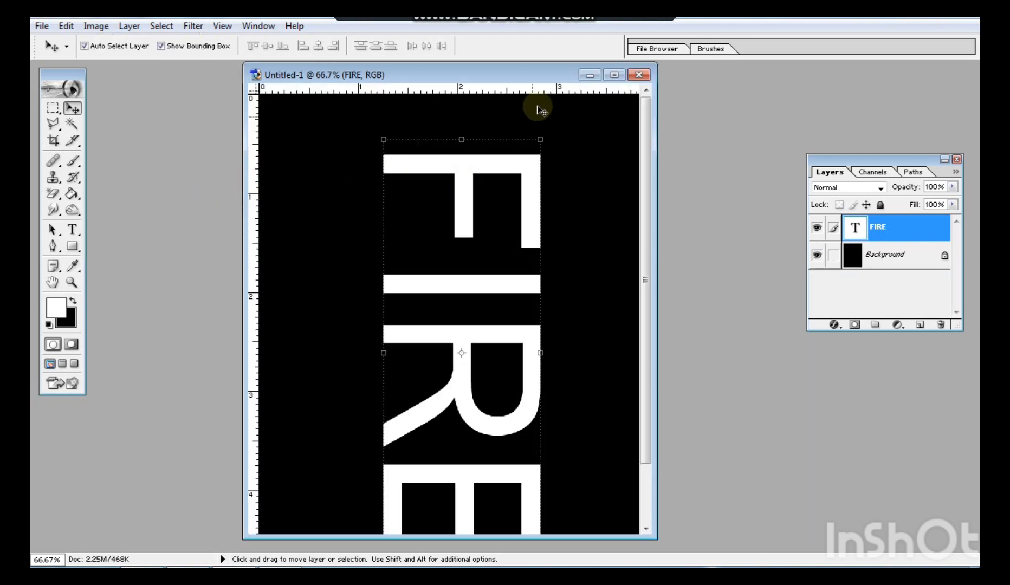
{"action": "left_click_drag", "start_coordinate": [548, 77], "coordinate": [549, 69]}
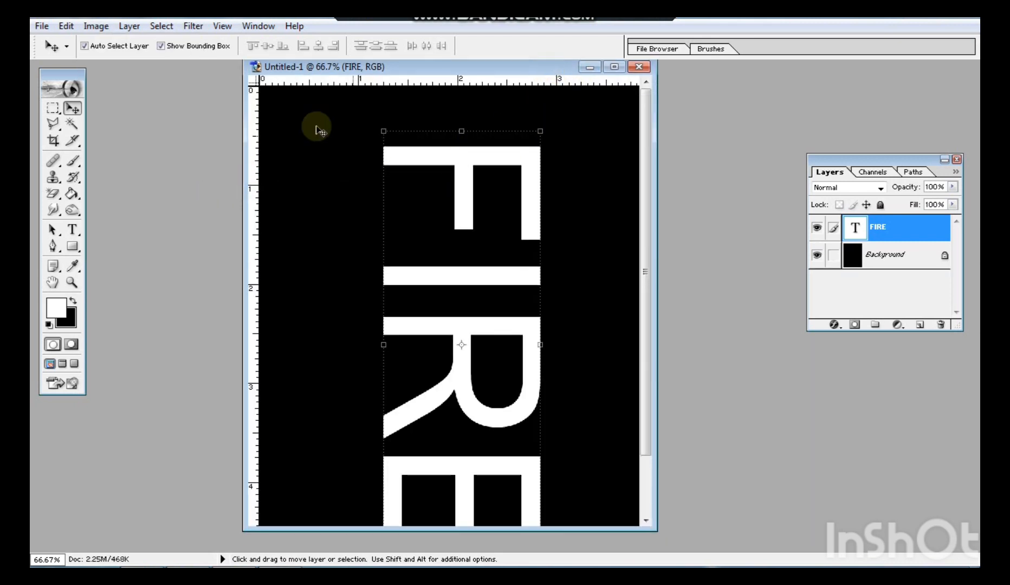
{"action": "left_click", "coordinate": [613, 66]}
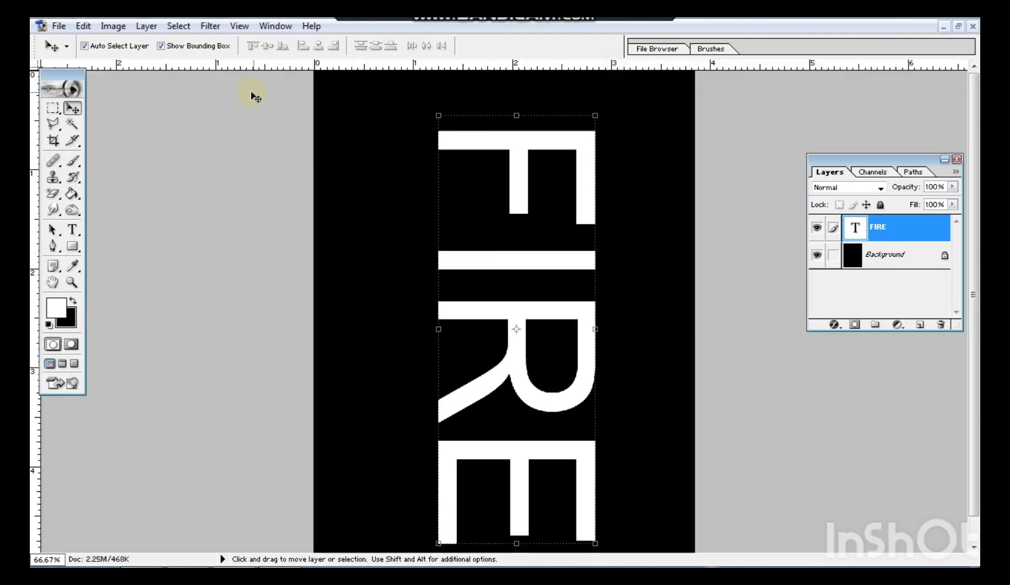
Rasterize the FIRE type layer and apply the Wind filter using the Wind method from the left
{"action": "left_click", "coordinate": [210, 26]}
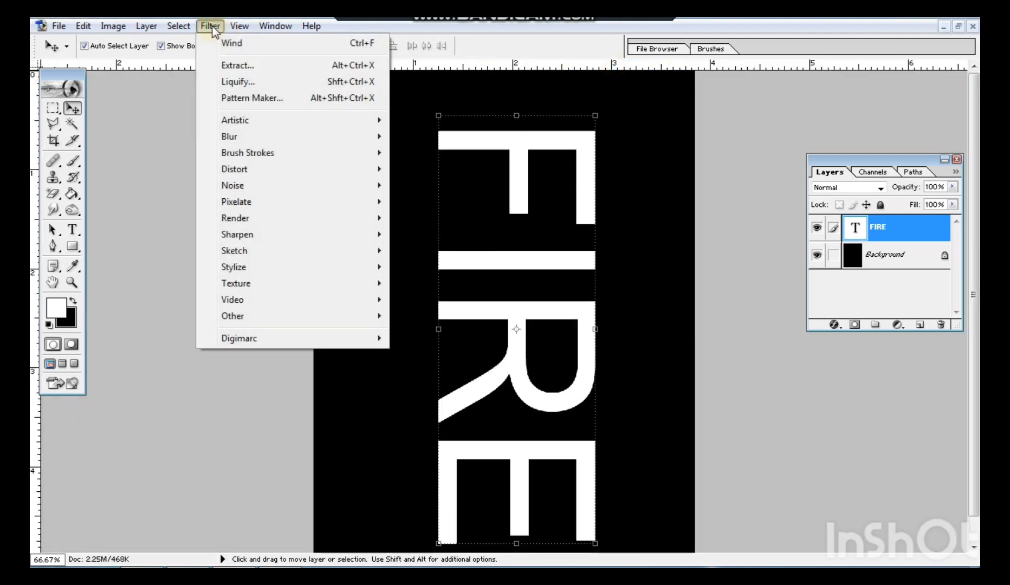
{"action": "mouse_move", "coordinate": [233, 272]}
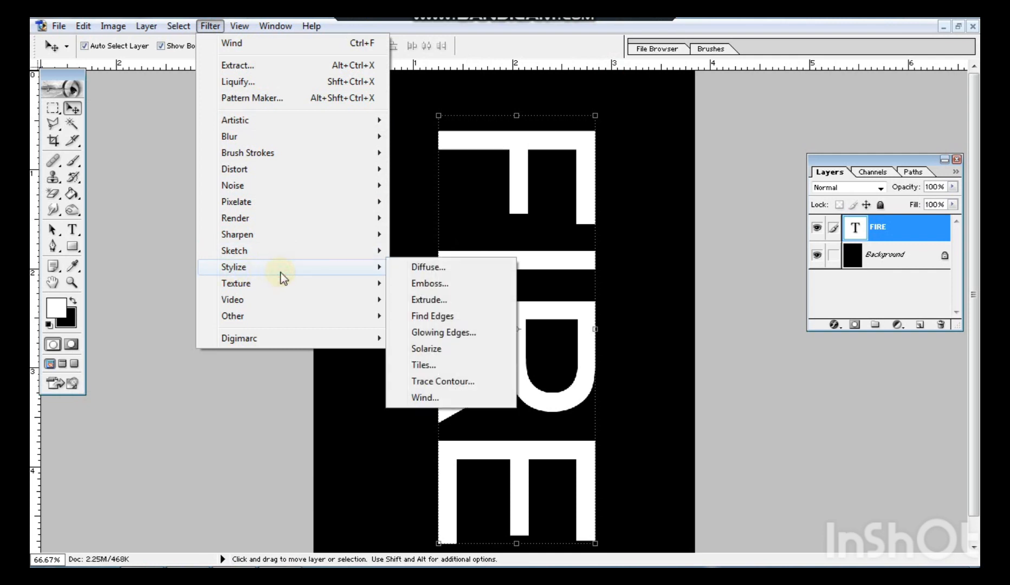
{"action": "left_click", "coordinate": [434, 397]}
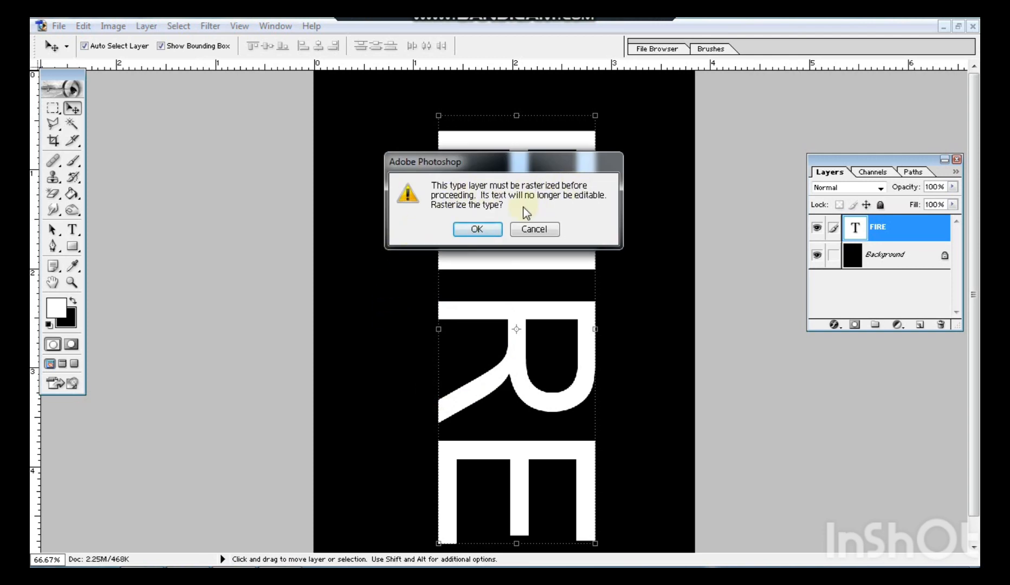
{"action": "left_click", "coordinate": [493, 229]}
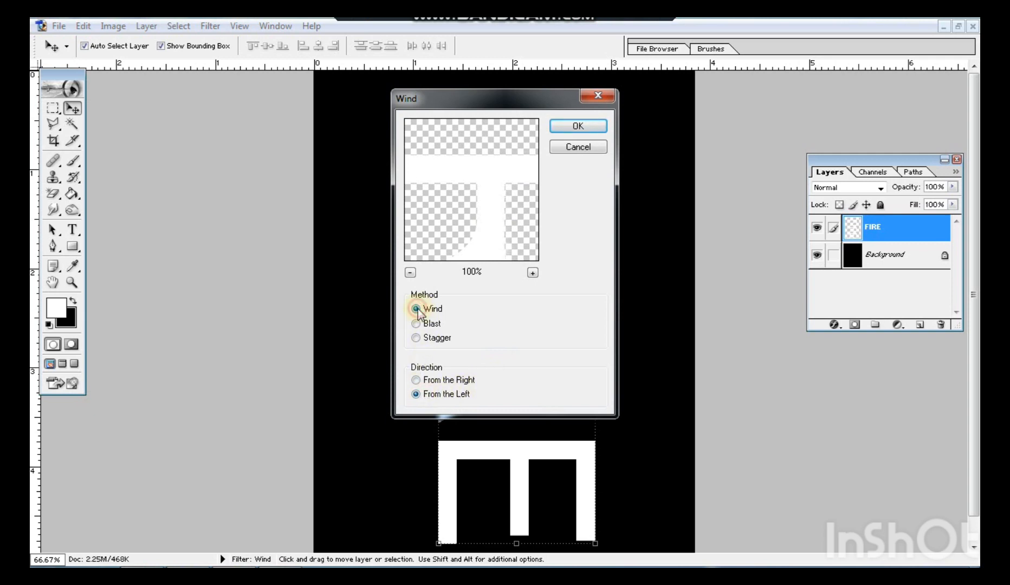
{"action": "left_click", "coordinate": [574, 128]}
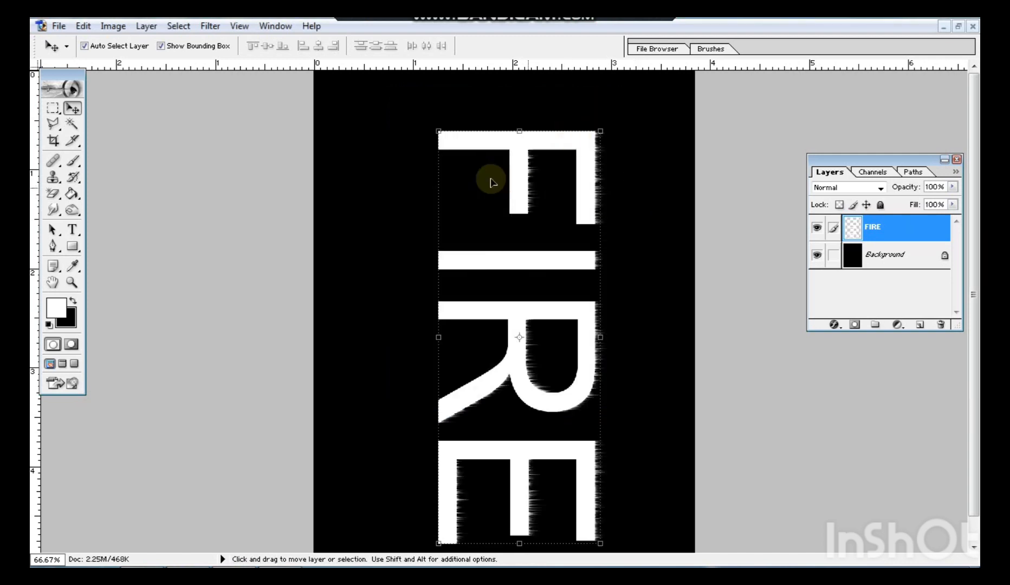
Reapply the same Wind filter to the FIRE layer several times to lengthen the streaks
{"action": "left_click", "coordinate": [211, 26]}
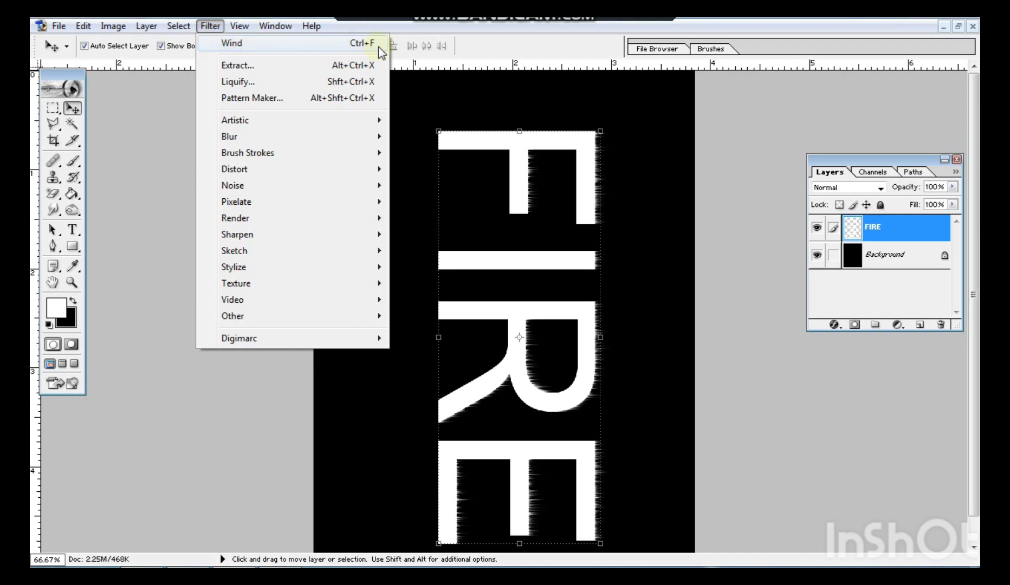
{"action": "left_click", "coordinate": [359, 47]}
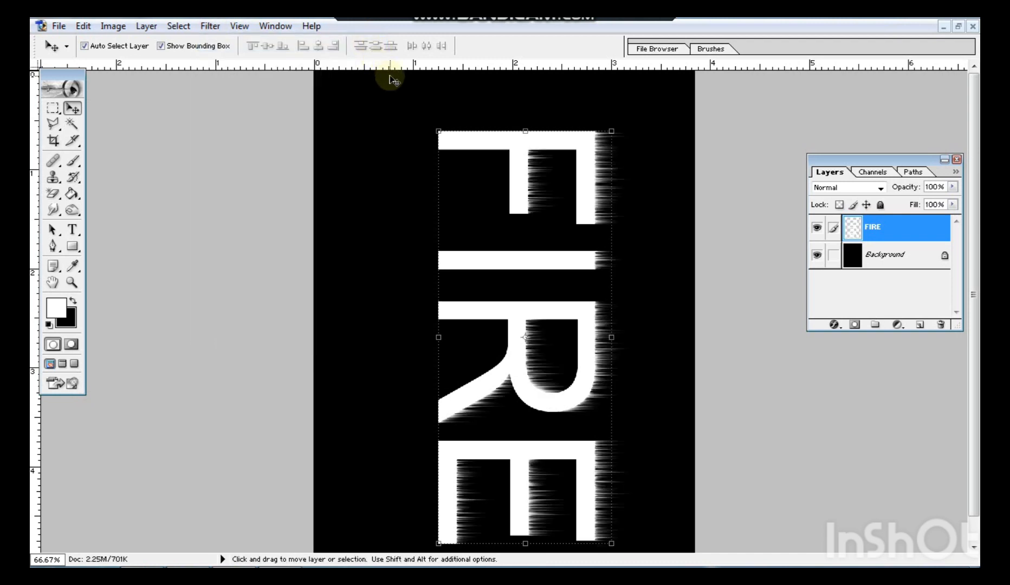
{"action": "key", "text": "ctrl+f"}
{"action": "key", "text": "ctrl+f"}
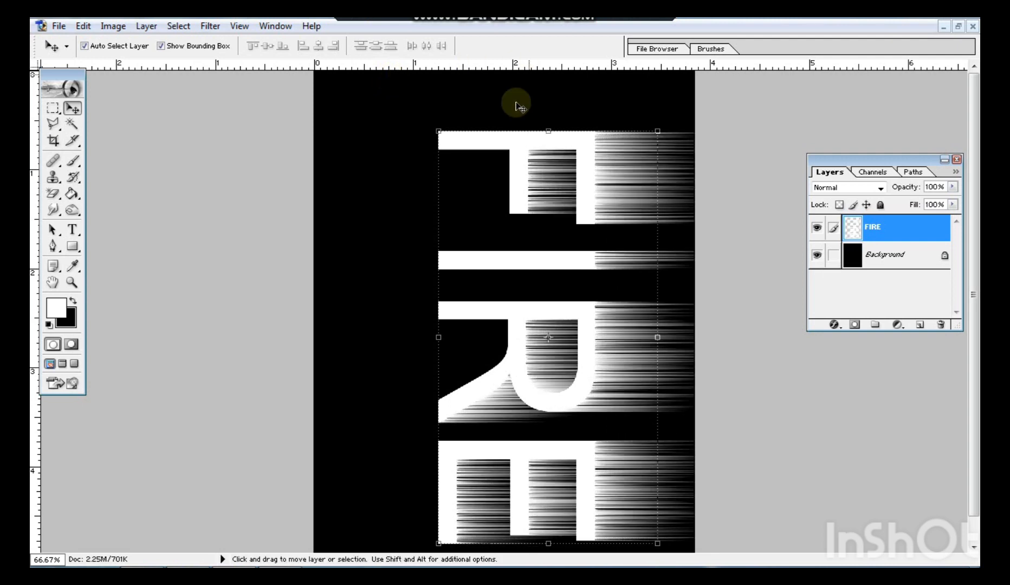
Rotate the canvas 90° counterclockwise so FIRE reads upright, and move the FIRE layer slightly down
{"action": "left_click", "coordinate": [119, 31]}
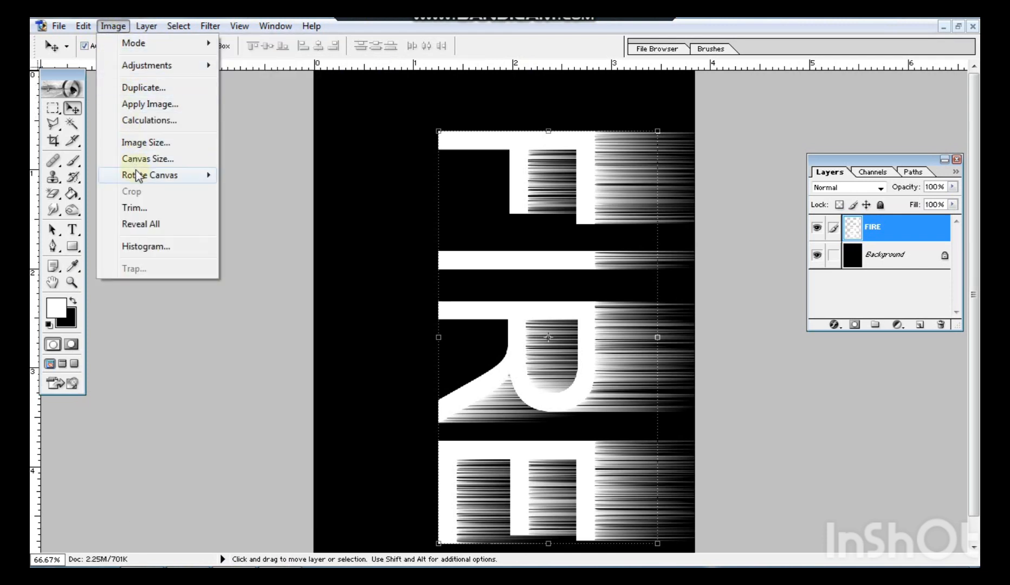
{"action": "mouse_move", "coordinate": [137, 176]}
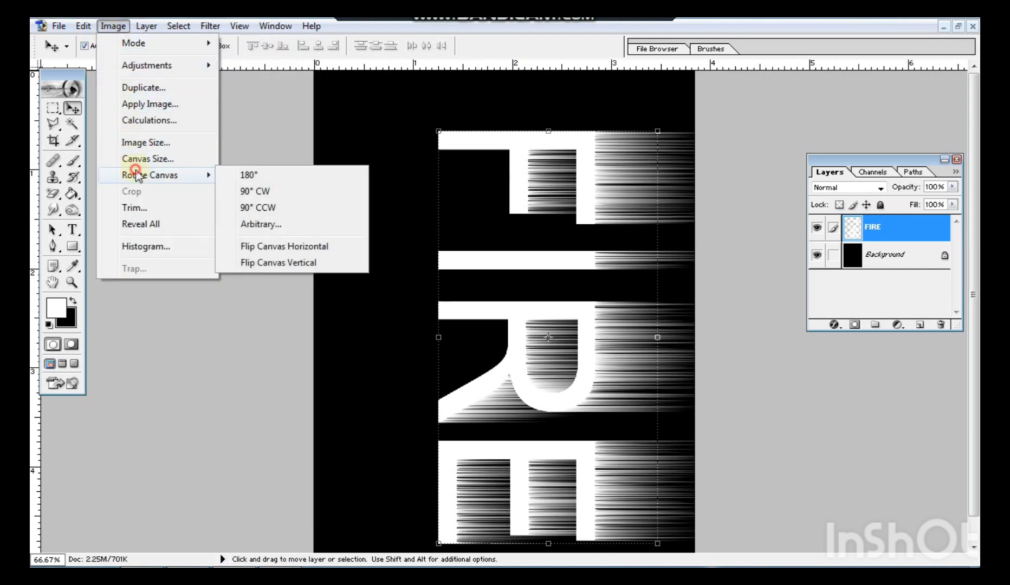
{"action": "left_click", "coordinate": [269, 210]}
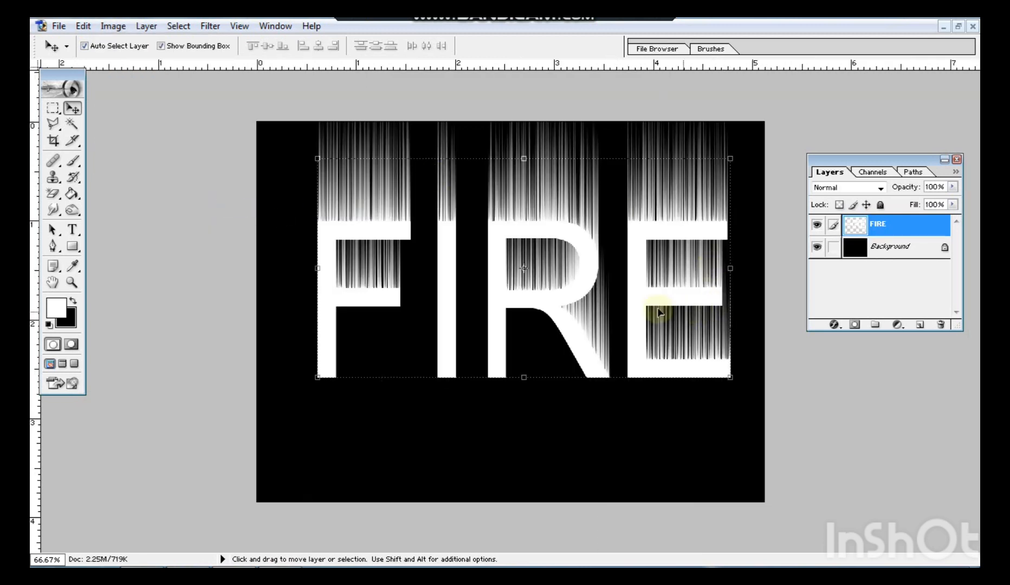
{"action": "left_click_drag", "start_coordinate": [587, 291], "coordinate": [575, 312]}
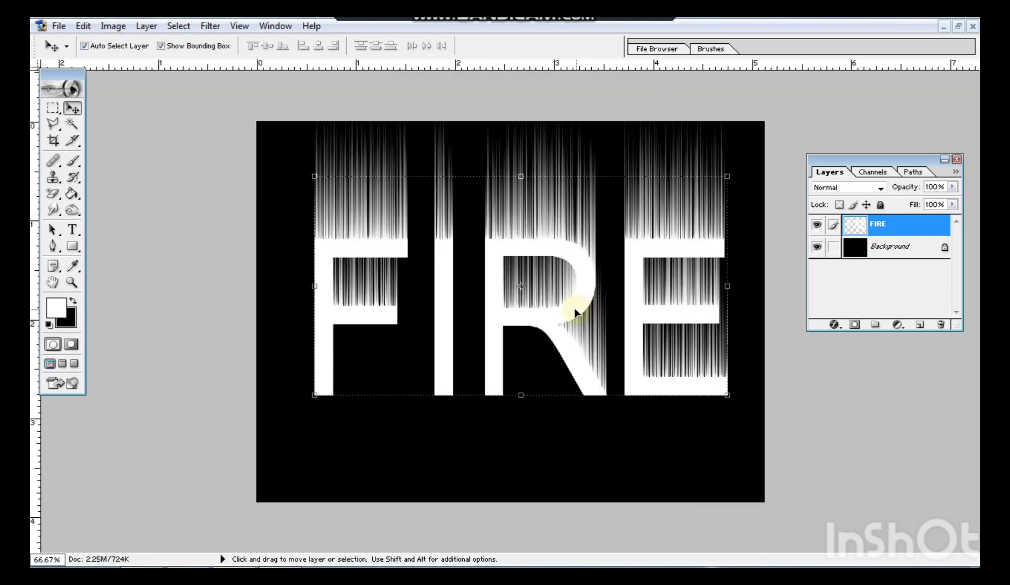
Smudge small flame-like spikes outward along the edges of the letter F using the Smudge tool at 50% strength
{"action": "left_click", "coordinate": [54, 211]}
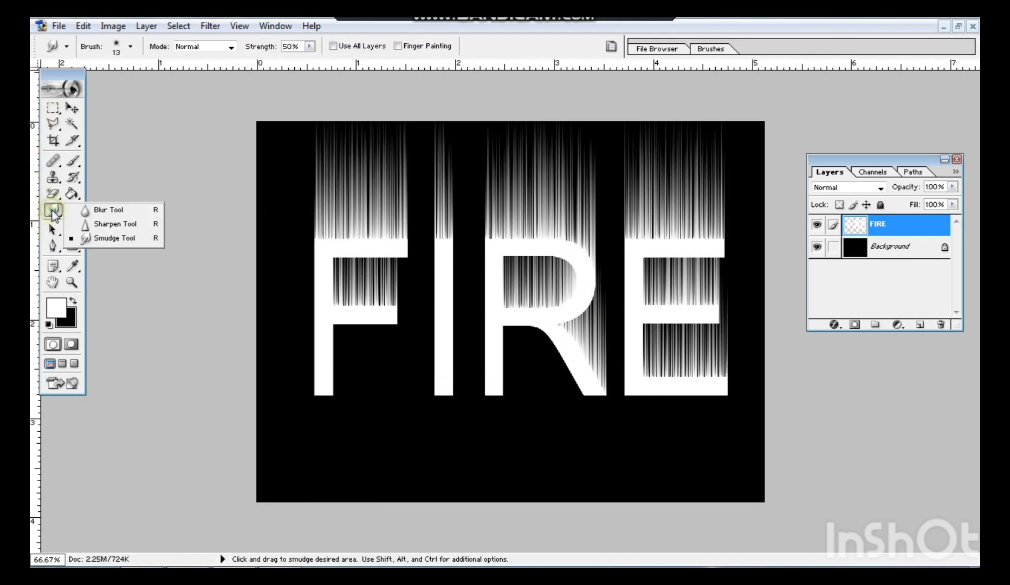
{"action": "left_click", "coordinate": [116, 239]}
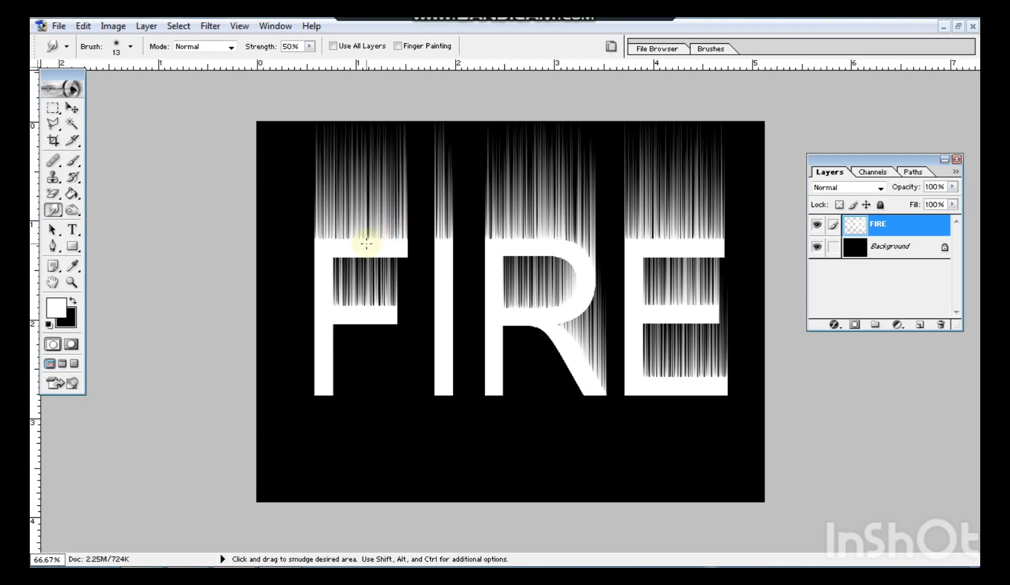
{"action": "mouse_move", "coordinate": [330, 247]}
{"action": "left_mouse_down"}
{"action": "mouse_move", "coordinate": [300, 227]}
{"action": "mouse_move", "coordinate": [293, 236]}
{"action": "left_mouse_up"}
{"action": "left_click_drag", "start_coordinate": [328, 264], "coordinate": [293, 239]}
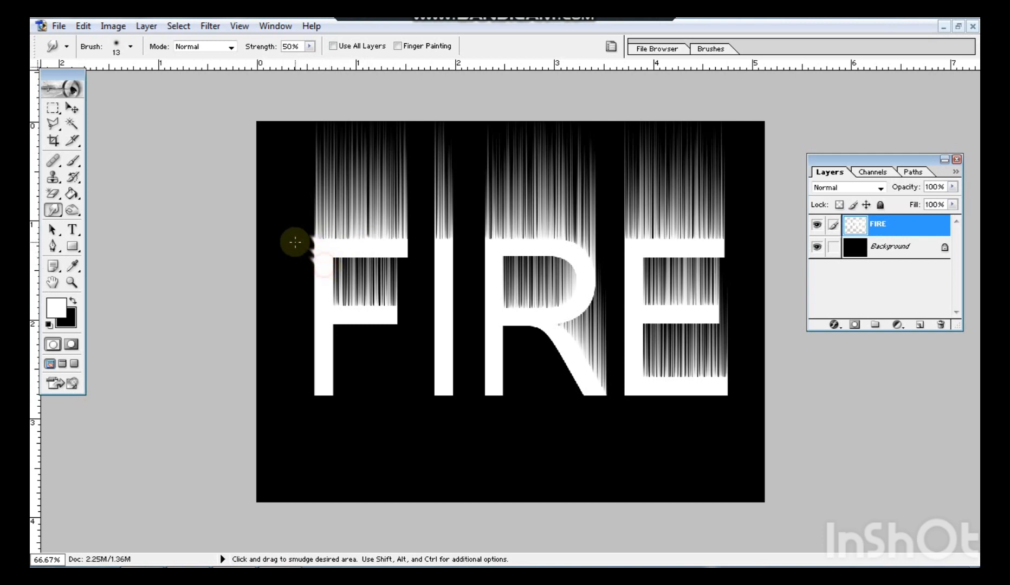
{"action": "left_click_drag", "start_coordinate": [313, 275], "coordinate": [295, 248]}
{"action": "left_click_drag", "start_coordinate": [319, 288], "coordinate": [296, 262]}
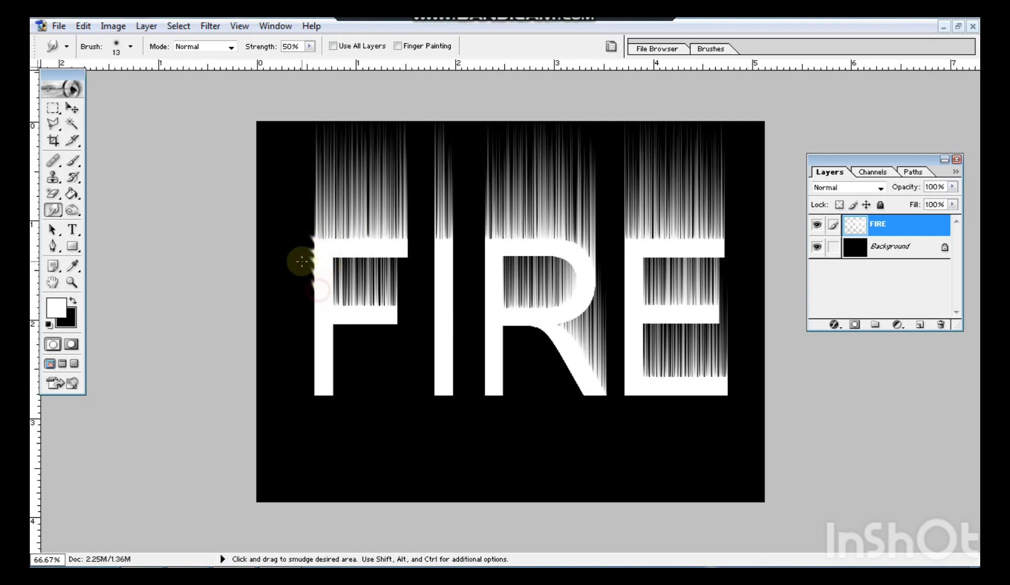
{"action": "mouse_move", "coordinate": [323, 303]}
{"action": "left_mouse_down"}
{"action": "mouse_move", "coordinate": [294, 274]}
{"action": "mouse_move", "coordinate": [313, 316]}
{"action": "mouse_move", "coordinate": [296, 302]}
{"action": "mouse_move", "coordinate": [322, 330]}
{"action": "mouse_move", "coordinate": [296, 321]}
{"action": "left_mouse_up"}
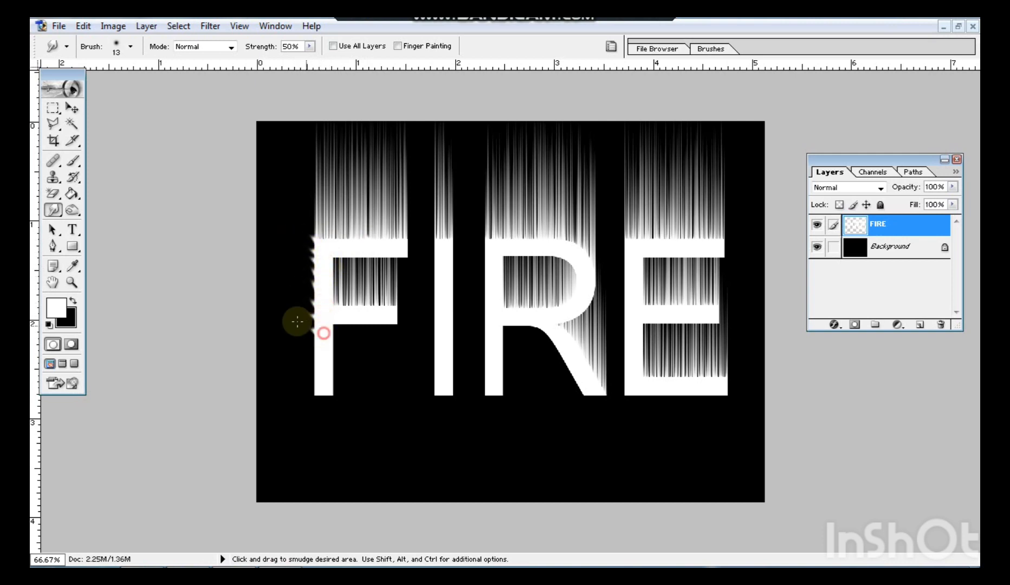
{"action": "mouse_move", "coordinate": [320, 356]}
{"action": "left_mouse_down"}
{"action": "mouse_move", "coordinate": [319, 391]}
{"action": "mouse_move", "coordinate": [291, 380]}
{"action": "mouse_move", "coordinate": [333, 381]}
{"action": "mouse_move", "coordinate": [346, 373]}
{"action": "mouse_move", "coordinate": [328, 372]}
{"action": "mouse_move", "coordinate": [338, 359]}
{"action": "mouse_move", "coordinate": [324, 360]}
{"action": "mouse_move", "coordinate": [346, 343]}
{"action": "mouse_move", "coordinate": [322, 346]}
{"action": "mouse_move", "coordinate": [359, 318]}
{"action": "mouse_move", "coordinate": [322, 329]}
{"action": "mouse_move", "coordinate": [426, 309]}
{"action": "mouse_move", "coordinate": [388, 321]}
{"action": "mouse_move", "coordinate": [469, 268]}
{"action": "mouse_move", "coordinate": [444, 269]}
{"action": "mouse_move", "coordinate": [471, 243]}
{"action": "left_mouse_up"}
Smudge matching flame-like spikes along both sides of the letter I and the stem, leg and feet of the R
{"action": "mouse_move", "coordinate": [446, 279]}
{"action": "left_mouse_down"}
{"action": "mouse_move", "coordinate": [467, 292]}
{"action": "mouse_move", "coordinate": [440, 300]}
{"action": "mouse_move", "coordinate": [466, 308]}
{"action": "left_mouse_up"}
{"action": "mouse_move", "coordinate": [446, 330]}
{"action": "left_mouse_down"}
{"action": "mouse_move", "coordinate": [479, 324]}
{"action": "mouse_move", "coordinate": [449, 346]}
{"action": "mouse_move", "coordinate": [477, 338]}
{"action": "mouse_move", "coordinate": [446, 354]}
{"action": "mouse_move", "coordinate": [469, 358]}
{"action": "left_mouse_up"}
{"action": "mouse_move", "coordinate": [425, 382]}
{"action": "left_mouse_down"}
{"action": "mouse_move", "coordinate": [474, 375]}
{"action": "mouse_move", "coordinate": [440, 381]}
{"action": "mouse_move", "coordinate": [424, 304]}
{"action": "mouse_move", "coordinate": [443, 314]}
{"action": "mouse_move", "coordinate": [430, 298]}
{"action": "mouse_move", "coordinate": [443, 292]}
{"action": "mouse_move", "coordinate": [441, 272]}
{"action": "mouse_move", "coordinate": [429, 259]}
{"action": "mouse_move", "coordinate": [438, 263]}
{"action": "mouse_move", "coordinate": [436, 245]}
{"action": "mouse_move", "coordinate": [454, 248]}
{"action": "mouse_move", "coordinate": [422, 233]}
{"action": "left_mouse_up"}
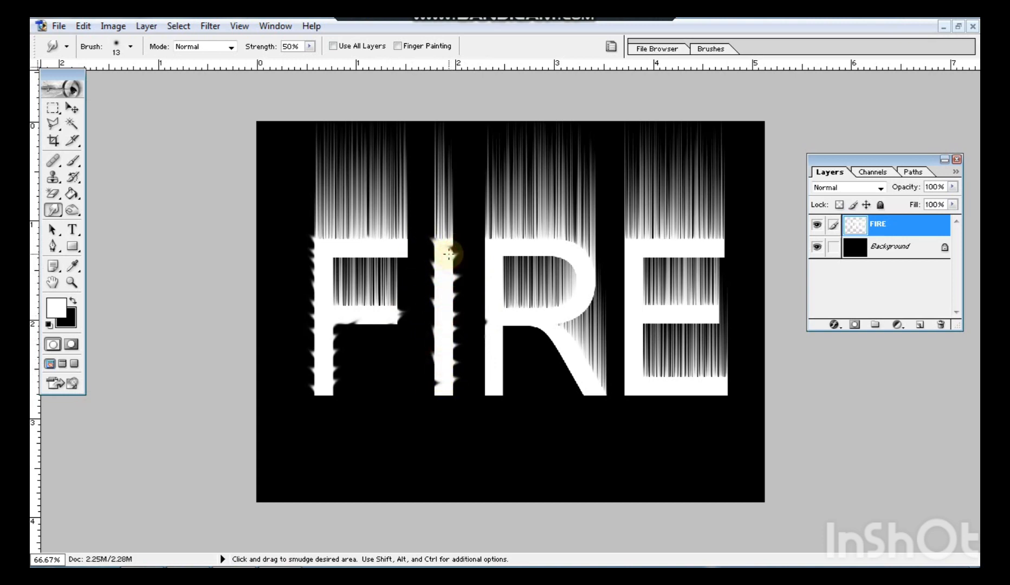
{"action": "mouse_move", "coordinate": [504, 322]}
{"action": "left_mouse_down"}
{"action": "mouse_move", "coordinate": [541, 323]}
{"action": "mouse_move", "coordinate": [570, 352]}
{"action": "mouse_move", "coordinate": [565, 383]}
{"action": "mouse_move", "coordinate": [577, 405]}
{"action": "left_mouse_up"}
{"action": "mouse_move", "coordinate": [485, 380]}
{"action": "left_mouse_down"}
{"action": "mouse_move", "coordinate": [513, 375]}
{"action": "mouse_move", "coordinate": [477, 373]}
{"action": "mouse_move", "coordinate": [534, 354]}
{"action": "mouse_move", "coordinate": [491, 361]}
{"action": "mouse_move", "coordinate": [540, 339]}
{"action": "mouse_move", "coordinate": [489, 351]}
{"action": "mouse_move", "coordinate": [532, 331]}
{"action": "mouse_move", "coordinate": [487, 340]}
{"action": "mouse_move", "coordinate": [535, 325]}
{"action": "mouse_move", "coordinate": [499, 320]}
{"action": "mouse_move", "coordinate": [473, 295]}
{"action": "mouse_move", "coordinate": [483, 300]}
{"action": "mouse_move", "coordinate": [471, 277]}
{"action": "mouse_move", "coordinate": [493, 291]}
{"action": "mouse_move", "coordinate": [472, 265]}
{"action": "mouse_move", "coordinate": [486, 277]}
{"action": "mouse_move", "coordinate": [483, 240]}
{"action": "mouse_move", "coordinate": [497, 262]}
{"action": "mouse_move", "coordinate": [466, 239]}
{"action": "mouse_move", "coordinate": [494, 348]}
{"action": "mouse_move", "coordinate": [491, 358]}
{"action": "mouse_move", "coordinate": [478, 355]}
{"action": "mouse_move", "coordinate": [485, 402]}
{"action": "mouse_move", "coordinate": [508, 404]}
{"action": "left_mouse_up"}
{"action": "mouse_move", "coordinate": [592, 393]}
{"action": "left_mouse_down"}
{"action": "mouse_move", "coordinate": [613, 414]}
{"action": "mouse_move", "coordinate": [584, 406]}
{"action": "left_mouse_up"}
Smudge flame-like spikes along the left and bottom edges of the letter E and the ends of its arms
{"action": "mouse_move", "coordinate": [633, 248]}
{"action": "left_mouse_down"}
{"action": "mouse_move", "coordinate": [618, 233]}
{"action": "mouse_move", "coordinate": [616, 246]}
{"action": "left_mouse_up"}
{"action": "mouse_move", "coordinate": [633, 286]}
{"action": "left_mouse_down"}
{"action": "mouse_move", "coordinate": [616, 272]}
{"action": "mouse_move", "coordinate": [615, 284]}
{"action": "left_mouse_up"}
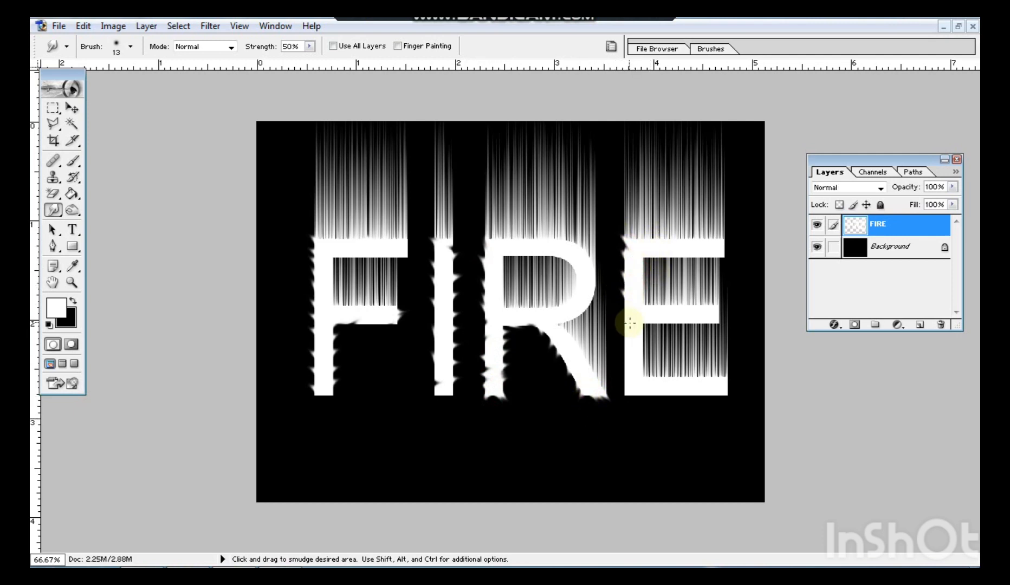
{"action": "left_click_drag", "start_coordinate": [629, 322], "coordinate": [612, 295]}
{"action": "left_click_drag", "start_coordinate": [633, 353], "coordinate": [611, 304]}
{"action": "mouse_move", "coordinate": [630, 387]}
{"action": "left_mouse_down"}
{"action": "mouse_move", "coordinate": [610, 351]}
{"action": "mouse_move", "coordinate": [609, 368]}
{"action": "mouse_move", "coordinate": [606, 336]}
{"action": "mouse_move", "coordinate": [660, 404]}
{"action": "mouse_move", "coordinate": [648, 404]}
{"action": "left_mouse_up"}
{"action": "mouse_move", "coordinate": [651, 395]}
{"action": "left_mouse_down"}
{"action": "mouse_move", "coordinate": [690, 406]}
{"action": "mouse_move", "coordinate": [670, 391]}
{"action": "mouse_move", "coordinate": [699, 403]}
{"action": "mouse_move", "coordinate": [693, 393]}
{"action": "mouse_move", "coordinate": [739, 391]}
{"action": "left_mouse_up"}
{"action": "mouse_move", "coordinate": [703, 314]}
{"action": "left_mouse_down"}
{"action": "mouse_move", "coordinate": [721, 315]}
{"action": "mouse_move", "coordinate": [714, 310]}
{"action": "left_mouse_up"}
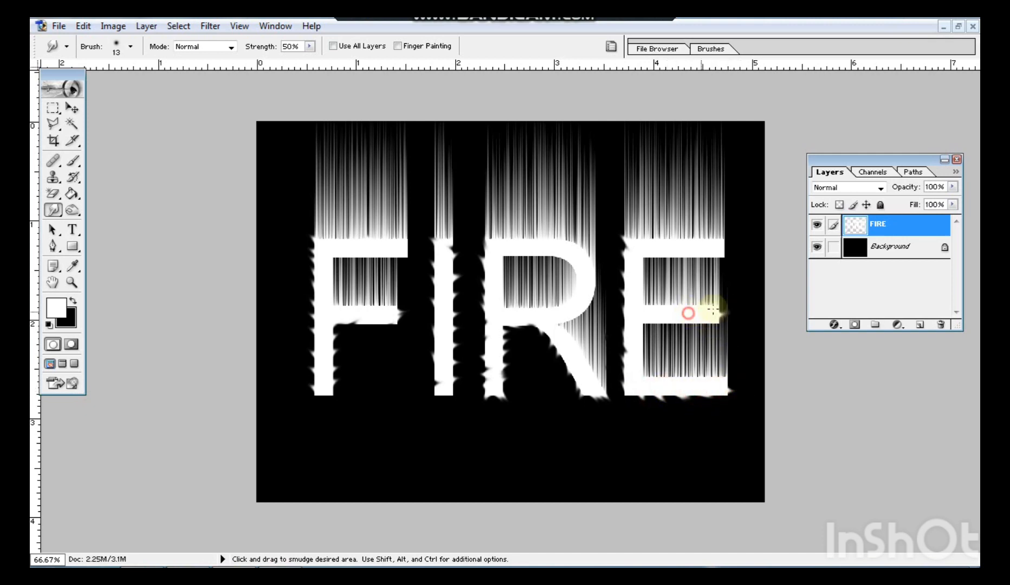
{"action": "mouse_move", "coordinate": [713, 249]}
{"action": "left_mouse_down"}
{"action": "mouse_move", "coordinate": [740, 251]}
{"action": "mouse_move", "coordinate": [719, 245]}
{"action": "mouse_move", "coordinate": [739, 241]}
{"action": "mouse_move", "coordinate": [721, 251]}
{"action": "mouse_move", "coordinate": [740, 262]}
{"action": "left_mouse_up"}
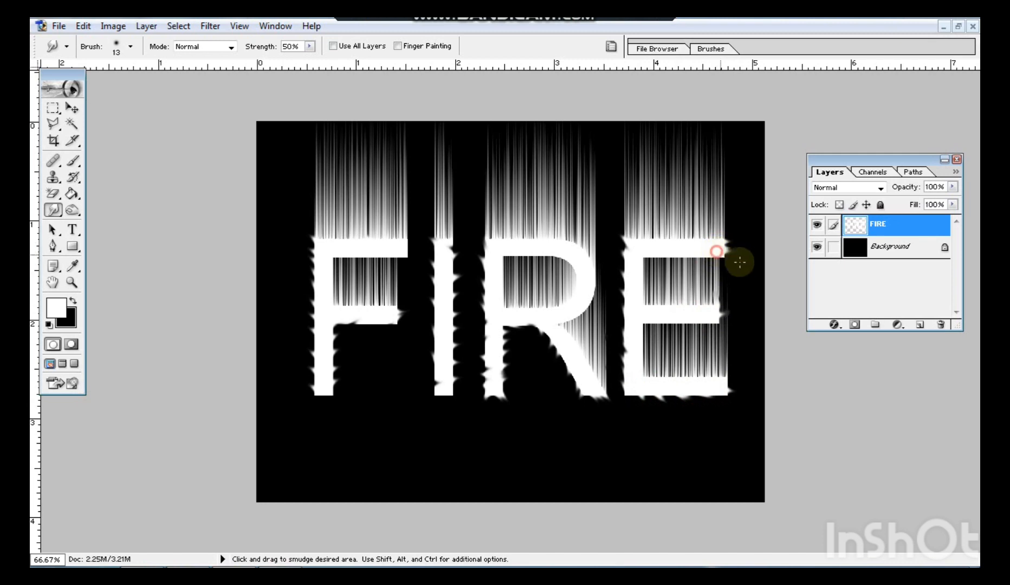
Add a Color Balance adjustment layer above FIRE and set its shadows color levels to +1, -55, -47
{"action": "left_click", "coordinate": [145, 26]}
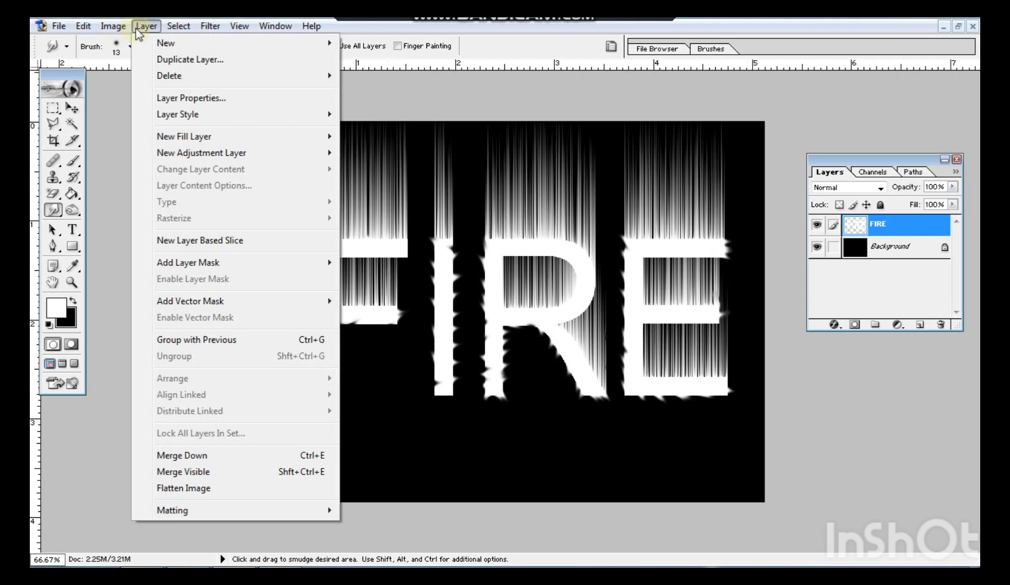
{"action": "mouse_move", "coordinate": [214, 159]}
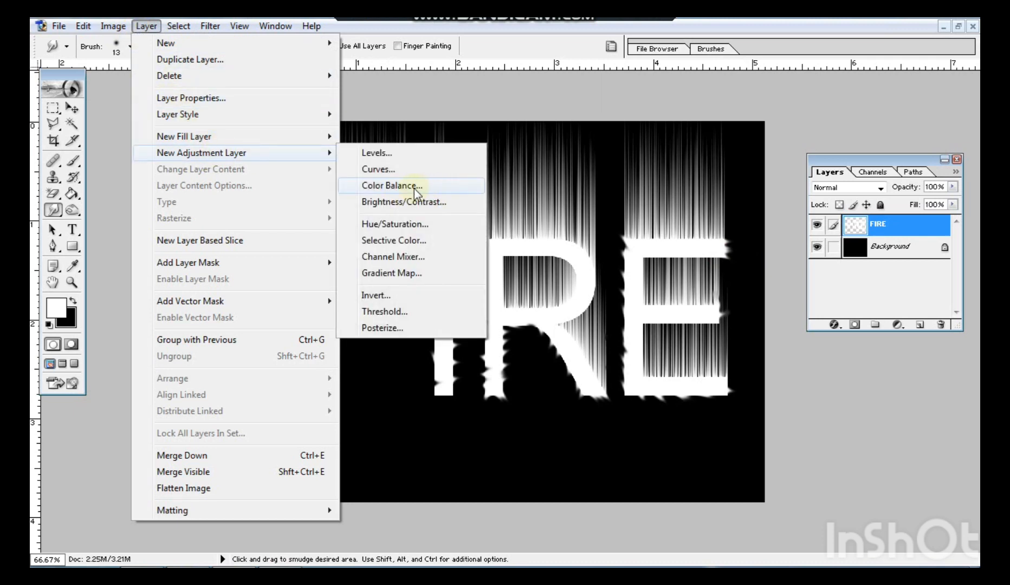
{"action": "left_click", "coordinate": [443, 188]}
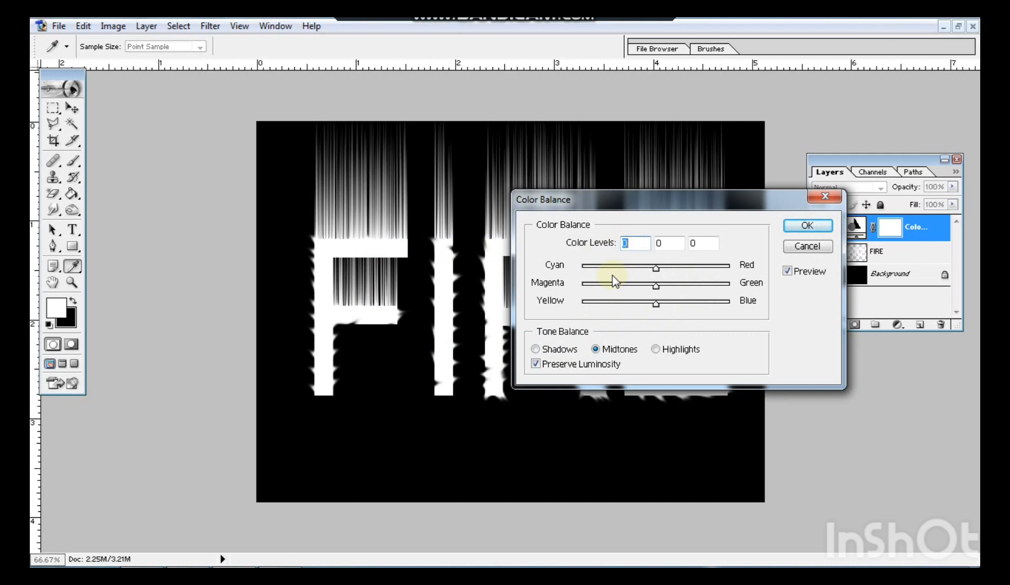
{"action": "left_click", "coordinate": [535, 349]}
{"action": "double_click", "coordinate": [643, 243]}
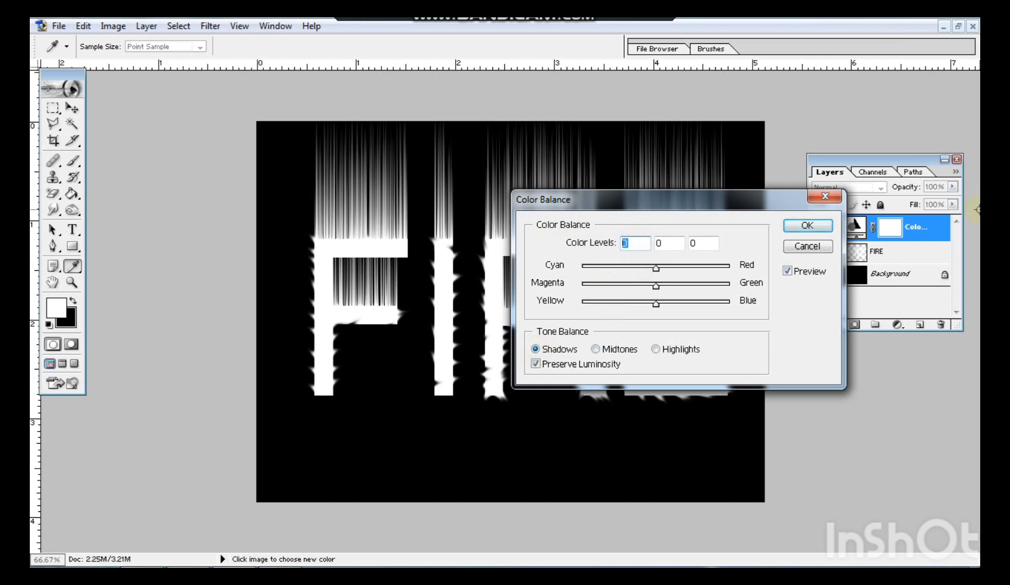
{"action": "type", "text": "1"}
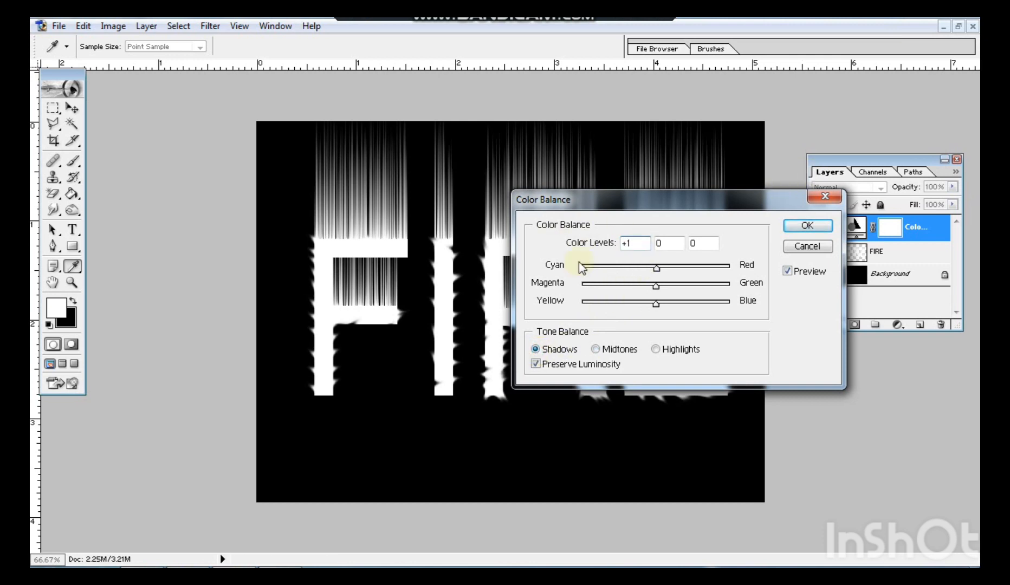
{"action": "double_click", "coordinate": [670, 243]}
{"action": "type", "text": "-55"}
{"action": "double_click", "coordinate": [700, 243]}
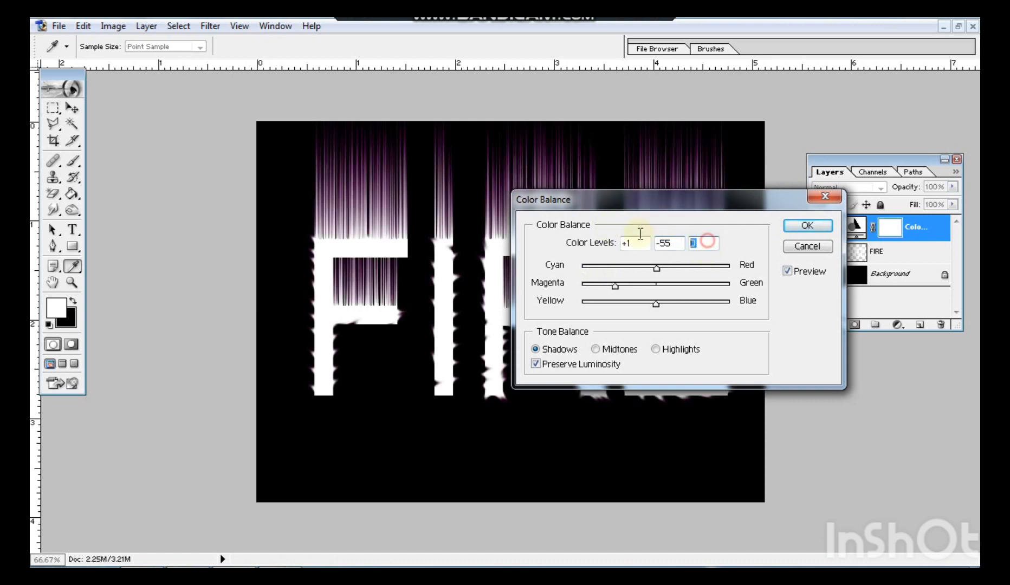
{"action": "type", "text": "-47"}
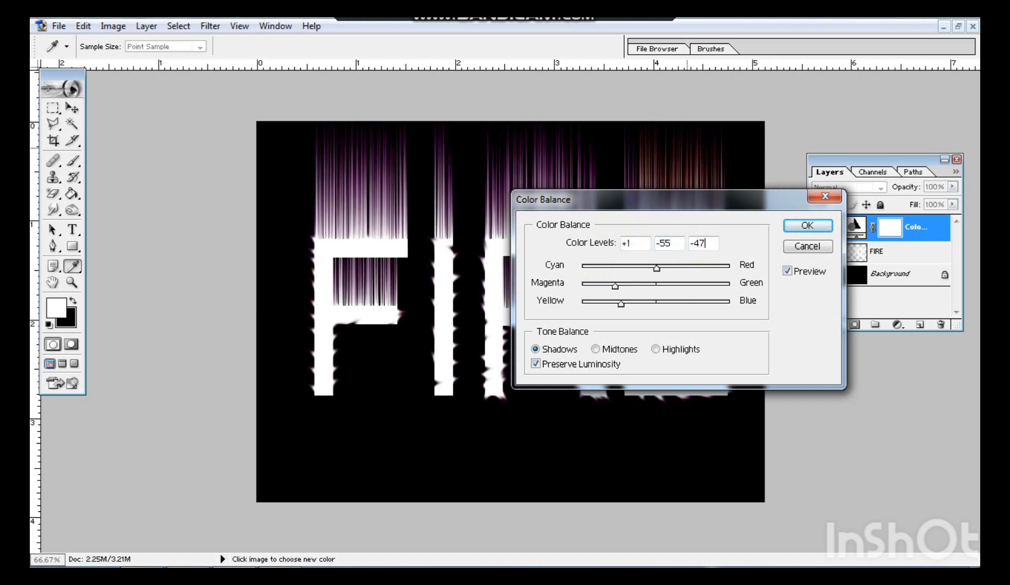
Set the Color Balance midtones color levels to +72, +78, -76
{"action": "left_click", "coordinate": [596, 351]}
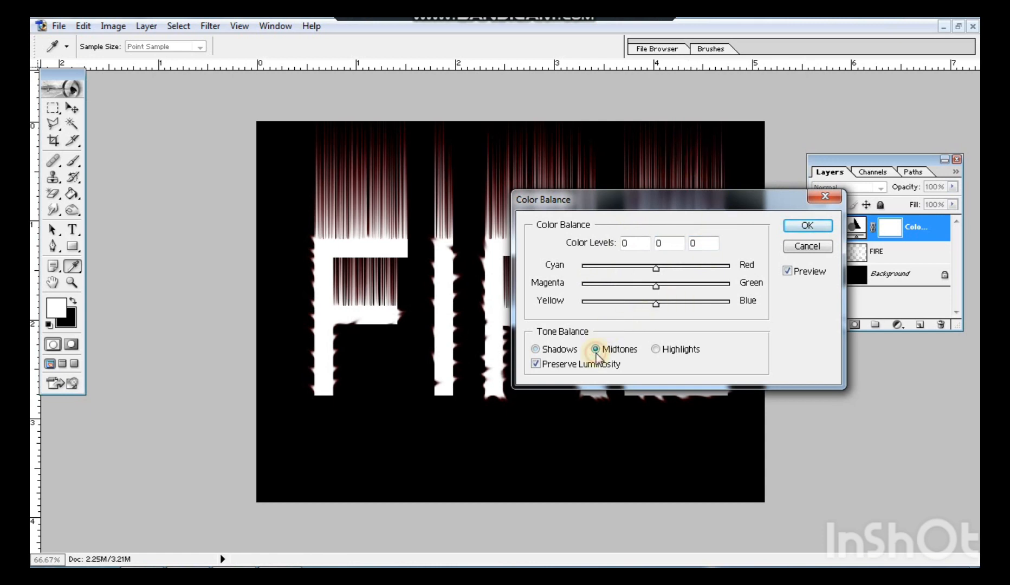
{"action": "double_click", "coordinate": [636, 244]}
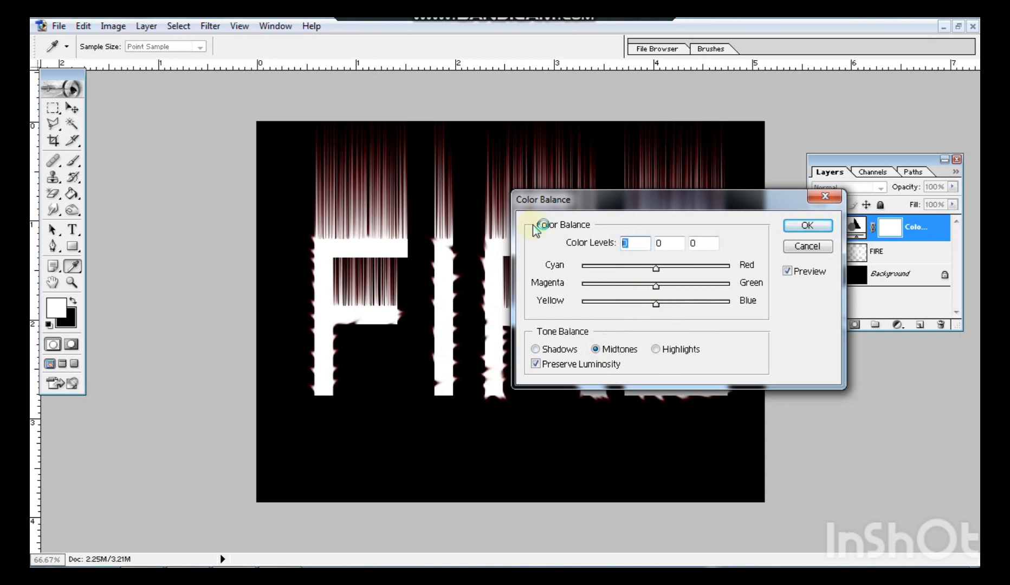
{"action": "type", "text": "72"}
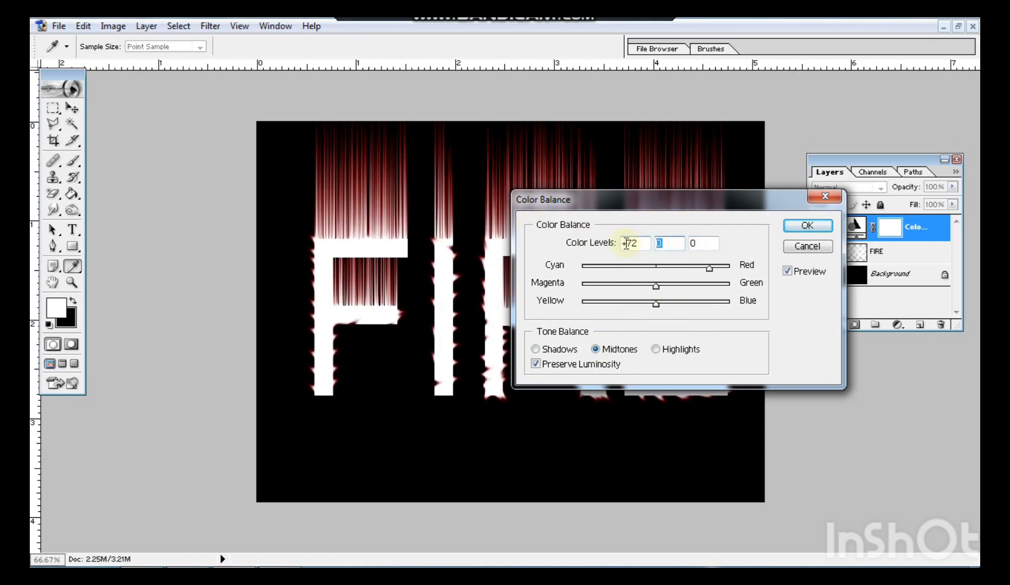
{"action": "type", "text": "78"}
{"action": "double_click", "coordinate": [704, 243]}
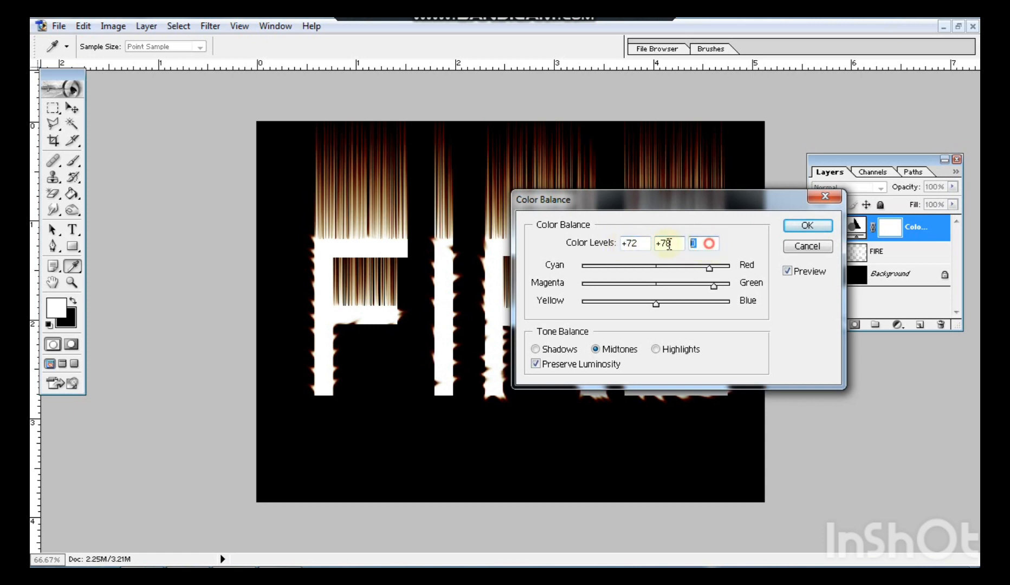
{"action": "type", "text": "-76"}
Set the Color Balance highlights color levels to +100, +60, +68 and apply the adjustment
{"action": "left_click", "coordinate": [656, 348]}
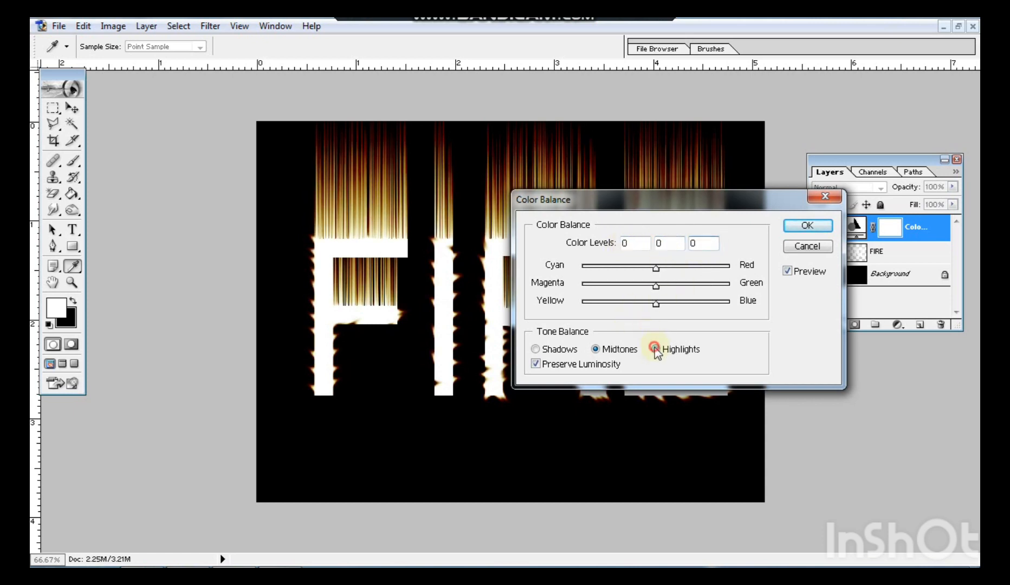
{"action": "left_click", "coordinate": [635, 245]}
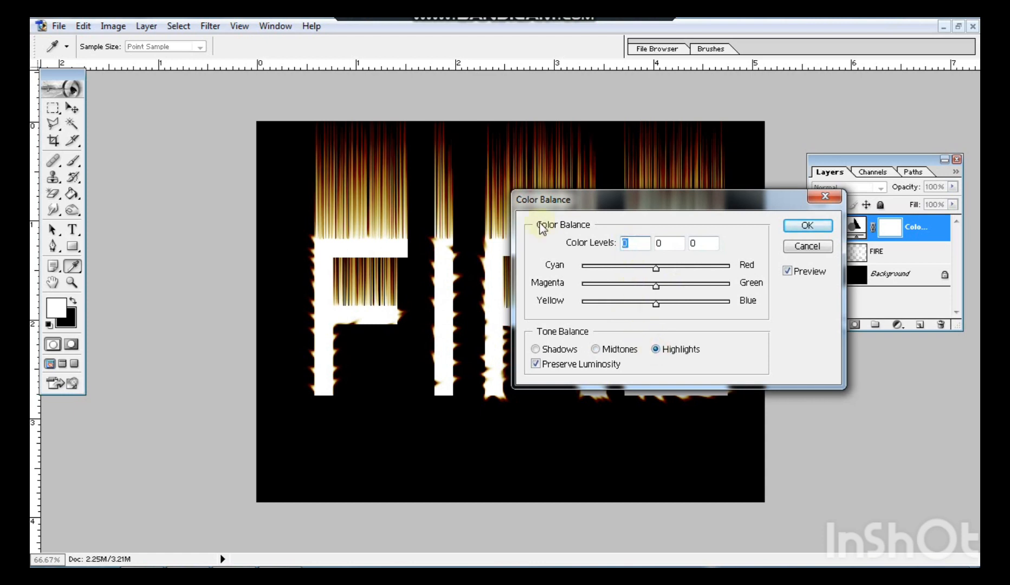
{"action": "type", "text": "+100"}
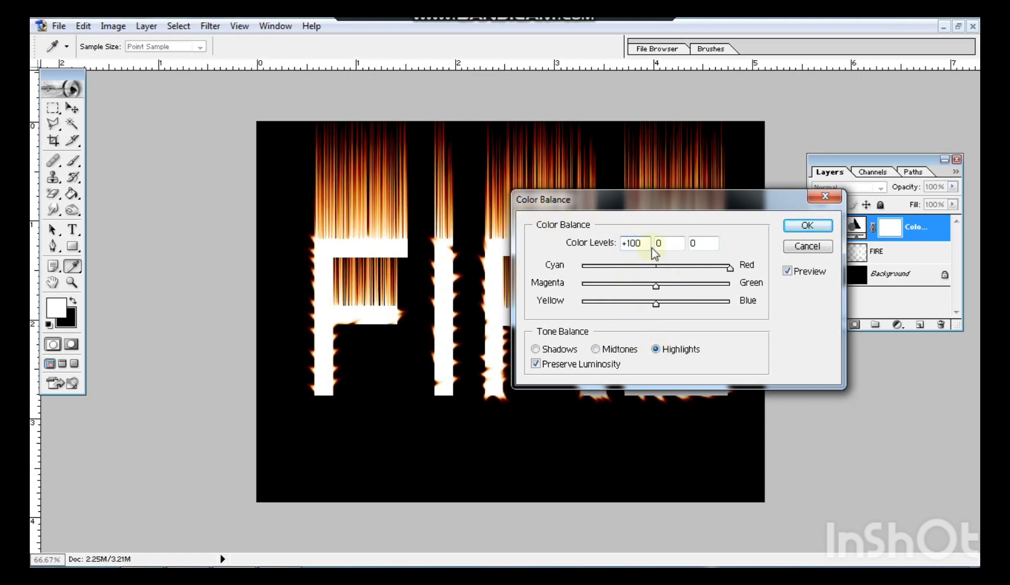
{"action": "key", "text": "Tab"}
{"action": "type", "text": "+60"}
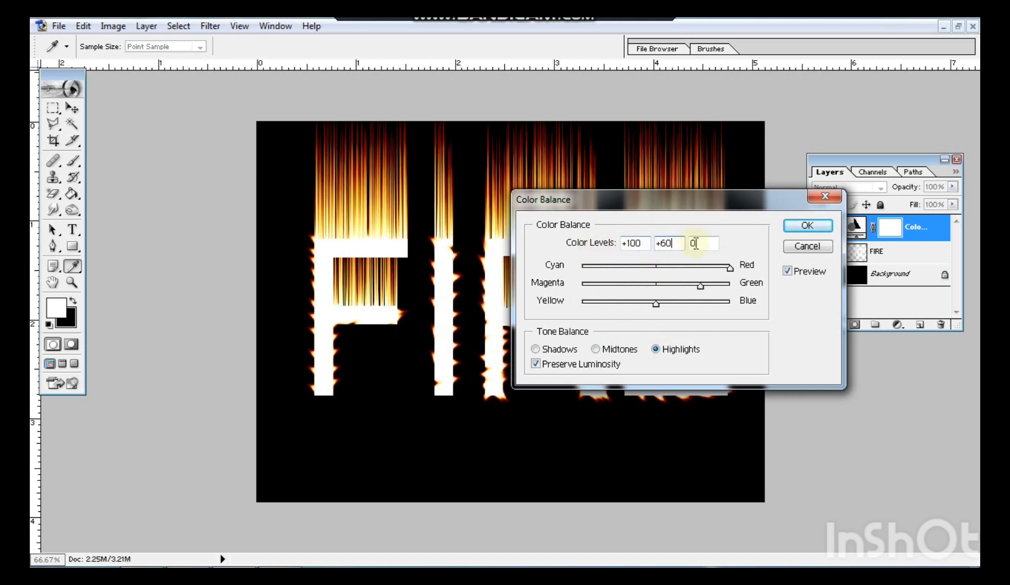
{"action": "key", "text": "Tab"}
{"action": "type", "text": "+68"}
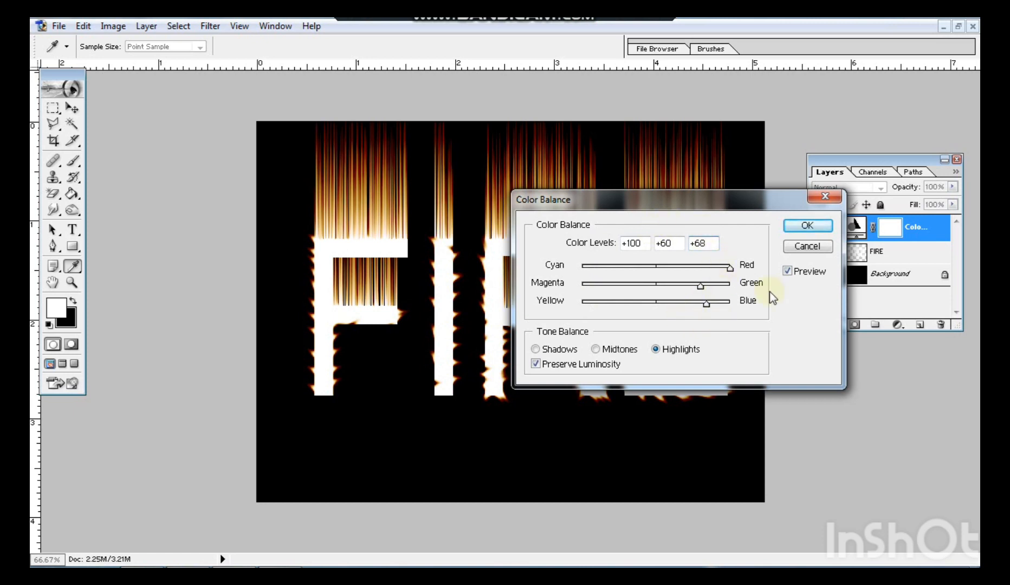
{"action": "left_click", "coordinate": [803, 226]}
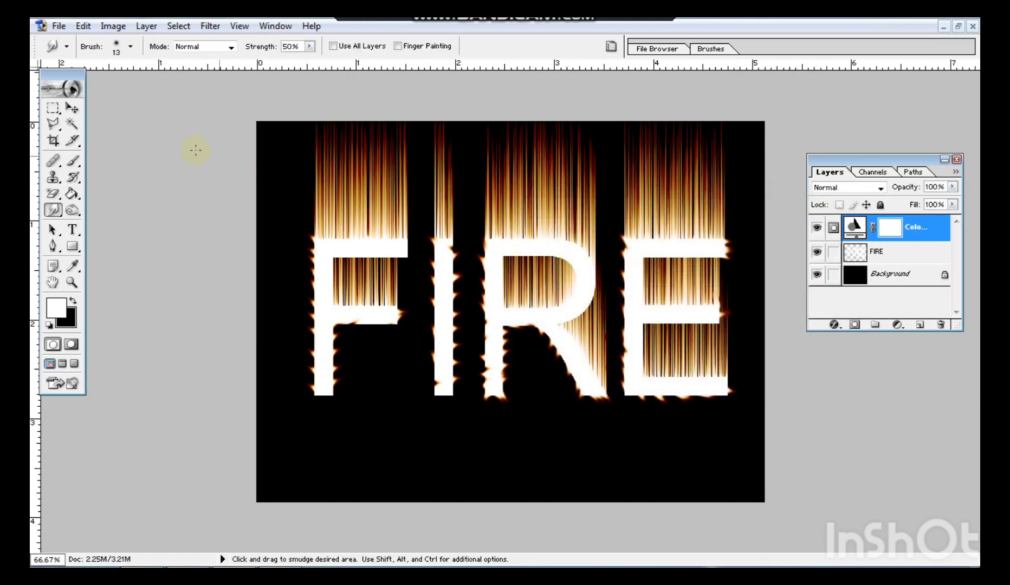
Move the FIRE layer slightly down with the Move tool, then make the Background layer active
{"action": "left_click", "coordinate": [73, 110]}
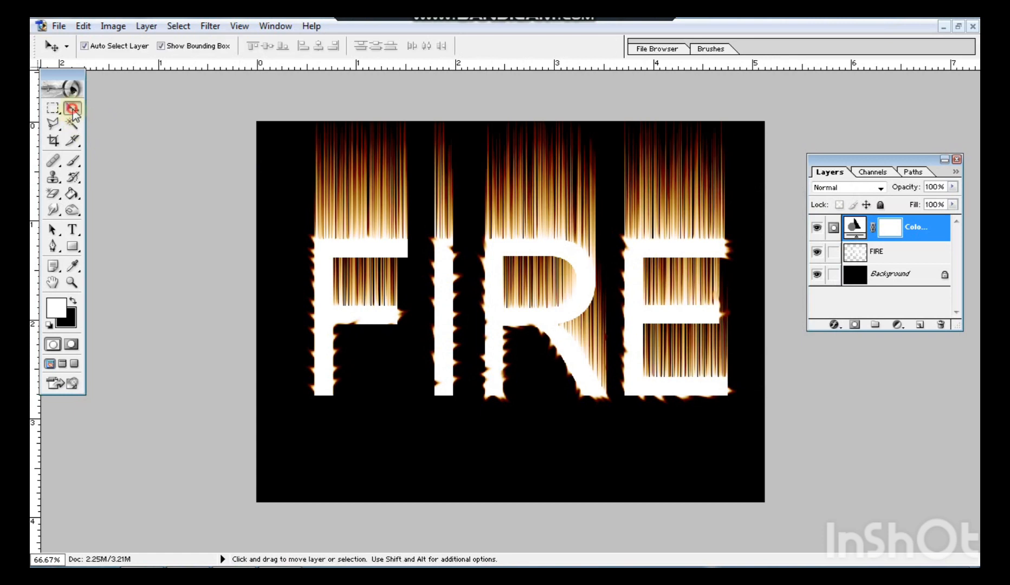
{"action": "left_click", "coordinate": [504, 262]}
{"action": "left_click_drag", "start_coordinate": [503, 262], "coordinate": [504, 272]}
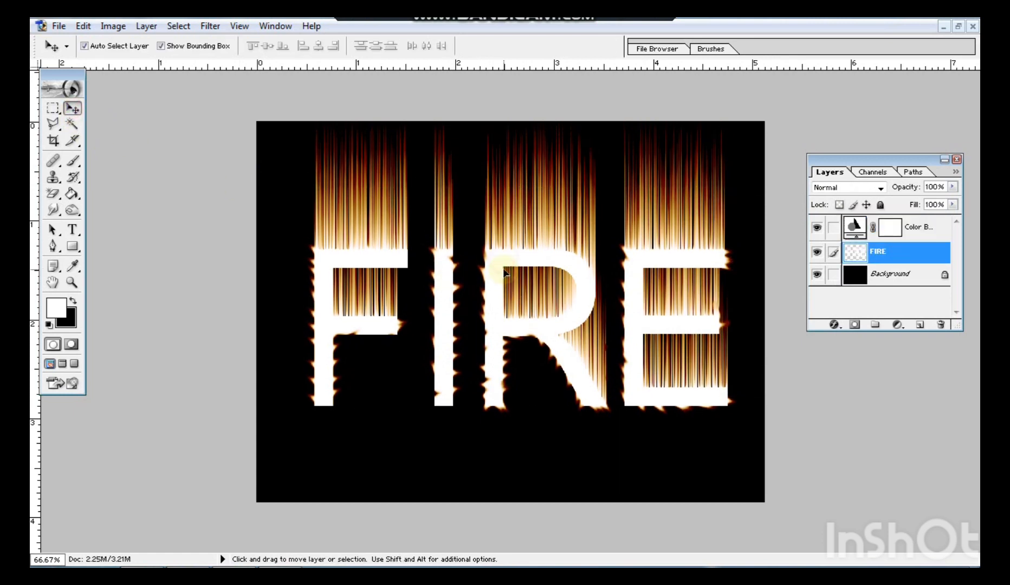
{"action": "left_click", "coordinate": [736, 168]}
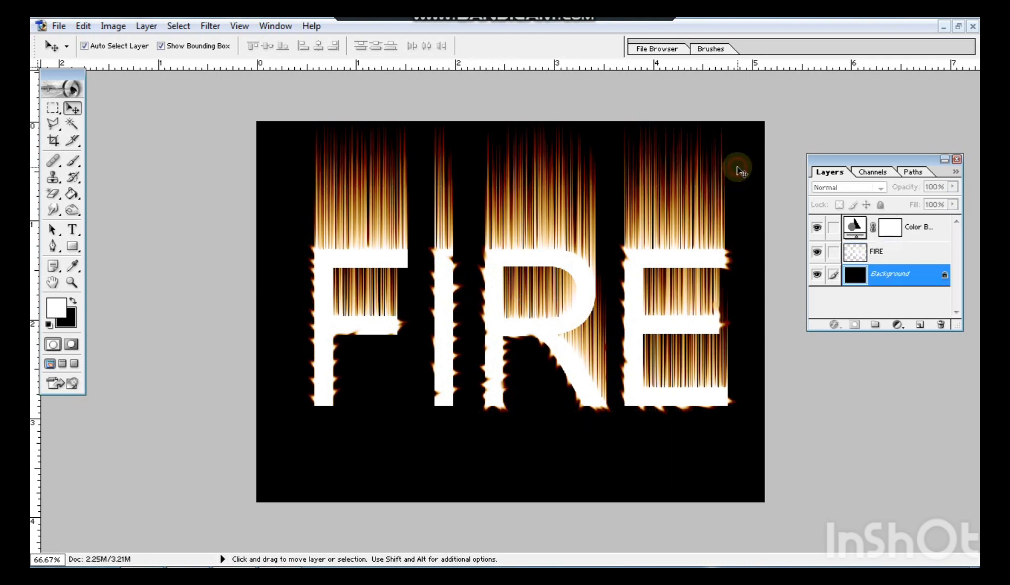